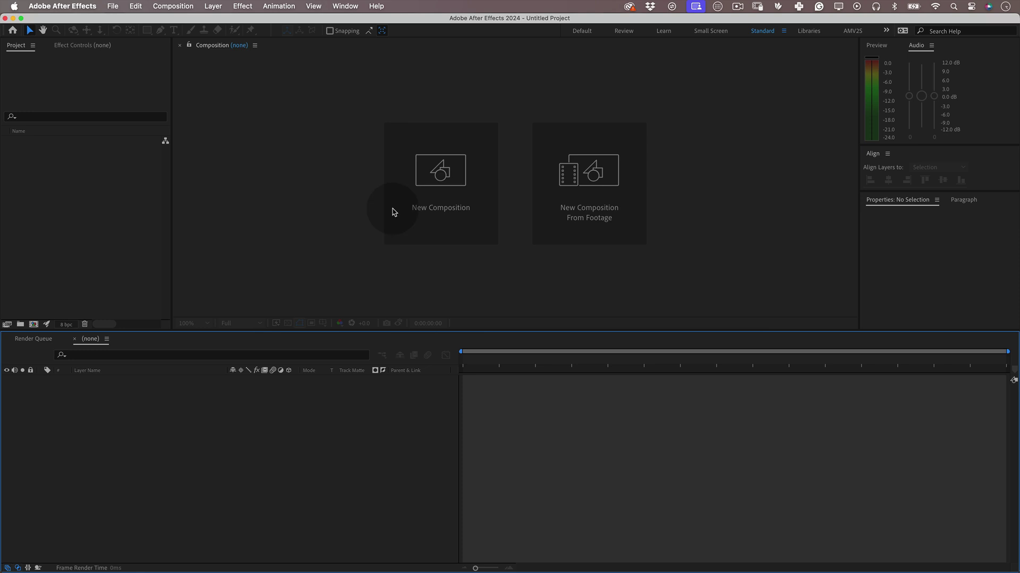
- Create a composition named Kinetic_Type_016 at 1080 x 1080 px, 30 fps, with an 8-second duration
left_click(433, 186)
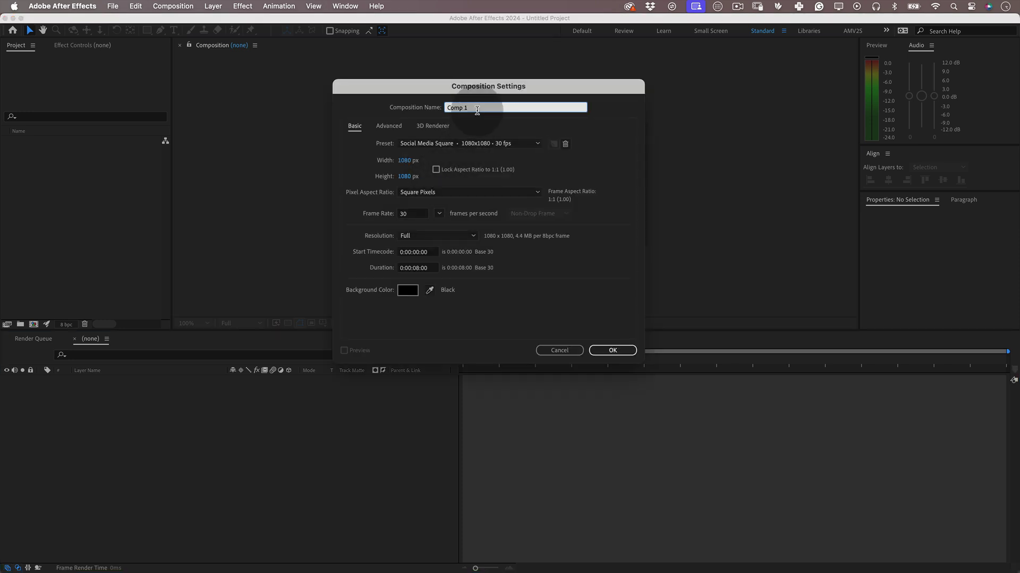
left_click_drag(477, 110, 381, 76)
type("Kinetic_Type_016")
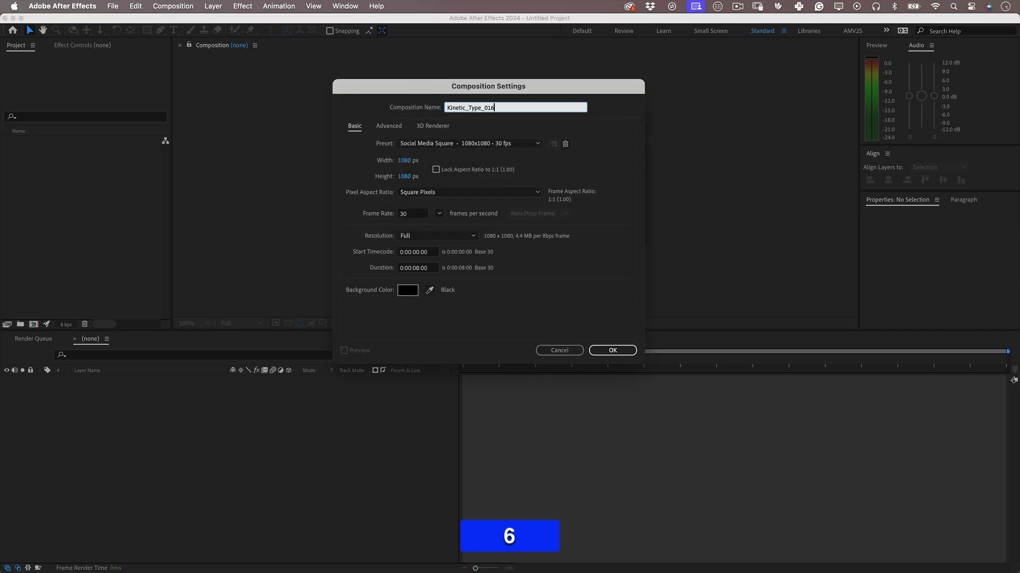
key("Tab")
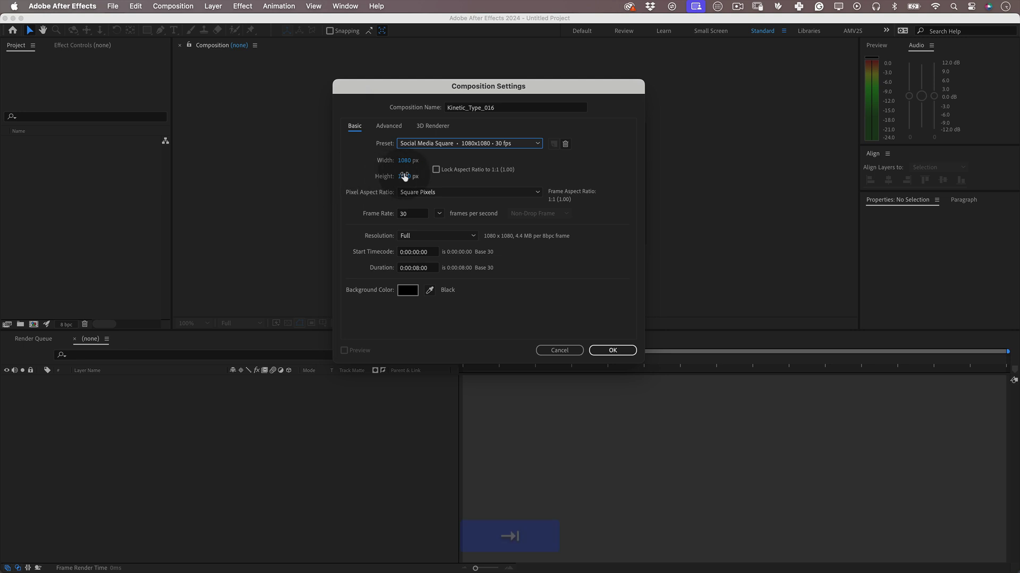
left_click(405, 162)
left_click(407, 178)
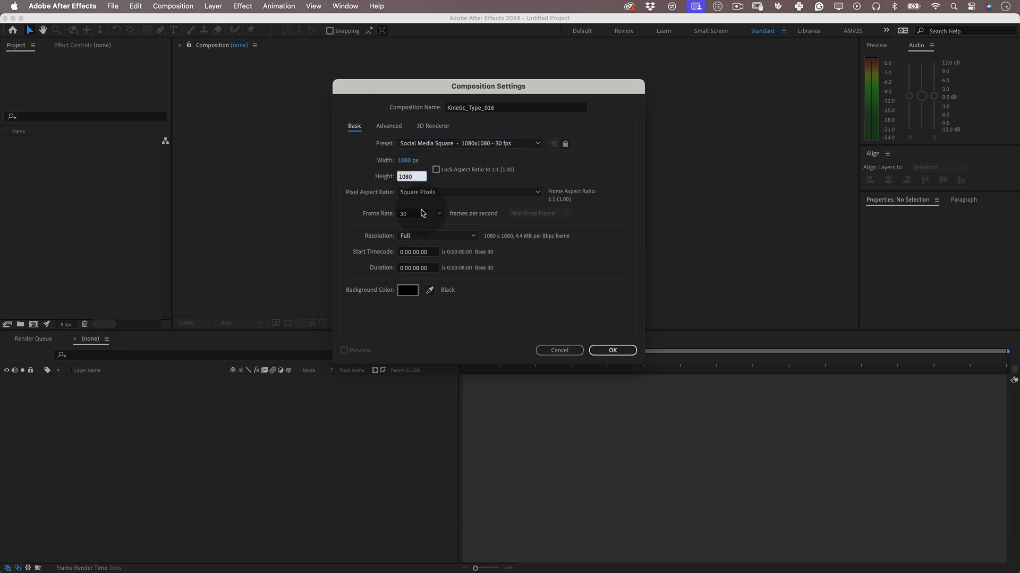
left_click(418, 215)
left_click(434, 270)
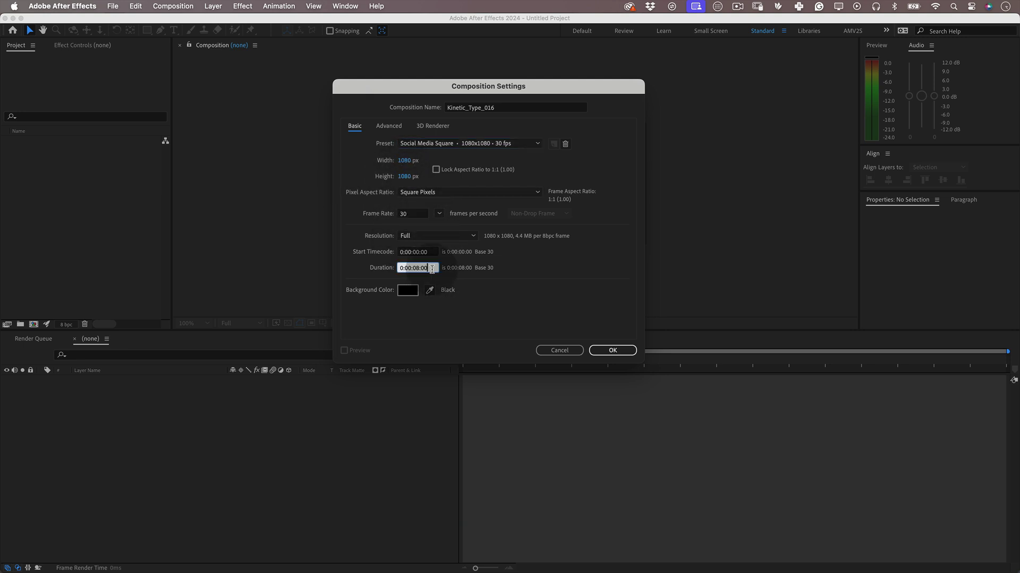
left_click(612, 351)
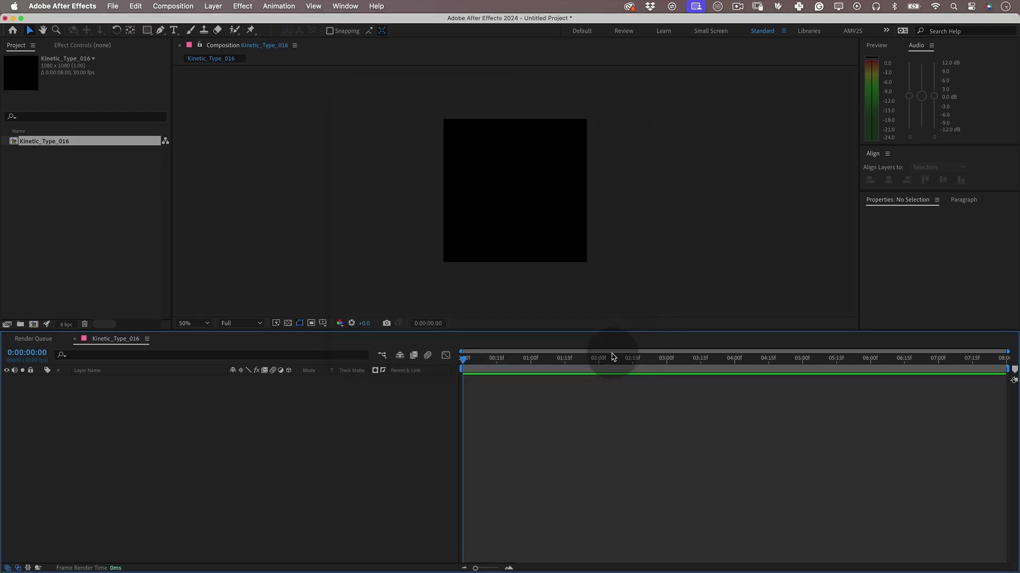
- Add a text layer reading MOVE and centre it in the composition
left_click(174, 31)
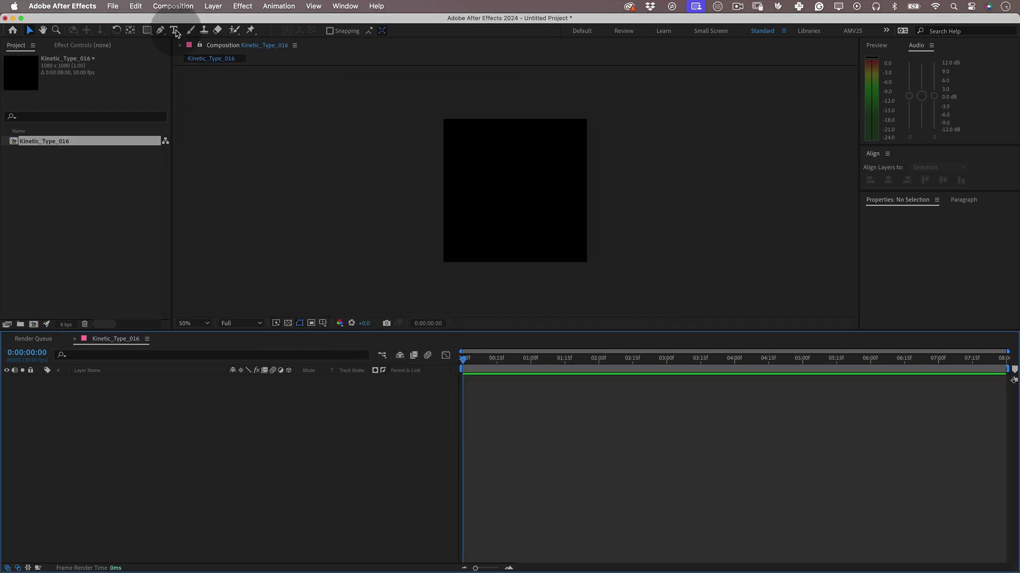
left_click(488, 187)
type("MOVE")
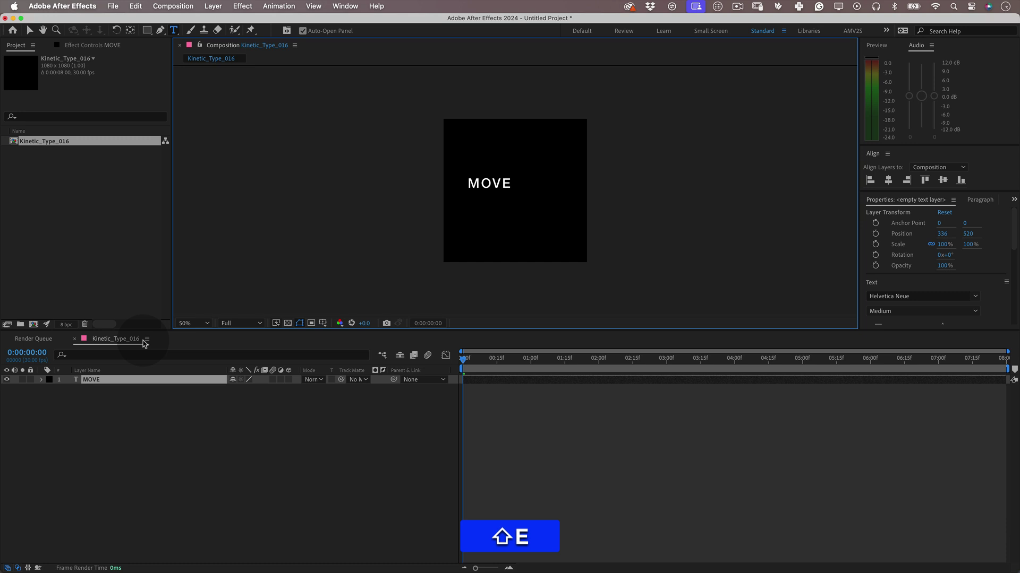
- Pre-compose the MOVE text layer as Move Text, moving all attributes into the new composition
right_click(485, 379)
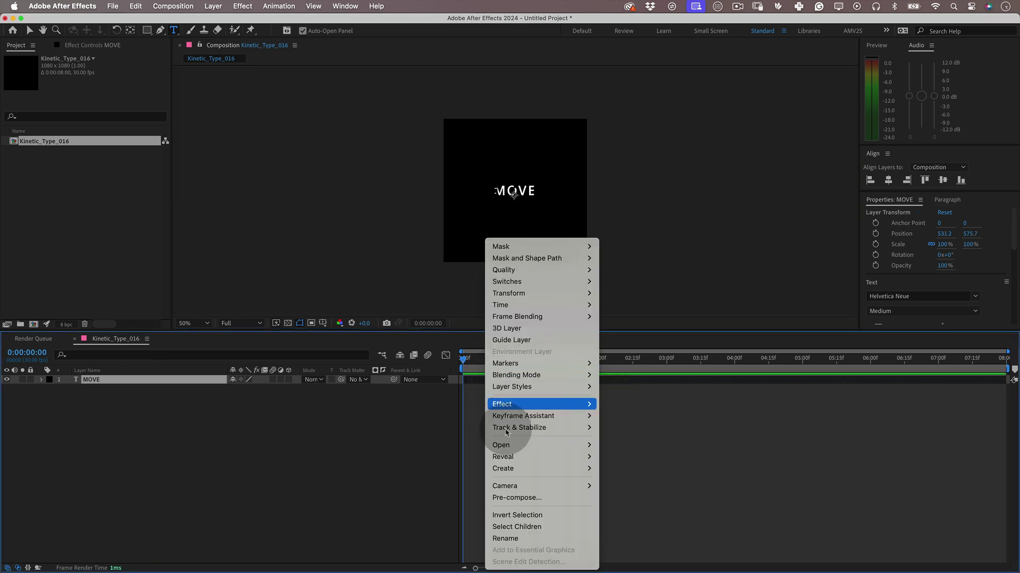
left_click(517, 497)
type("Move")
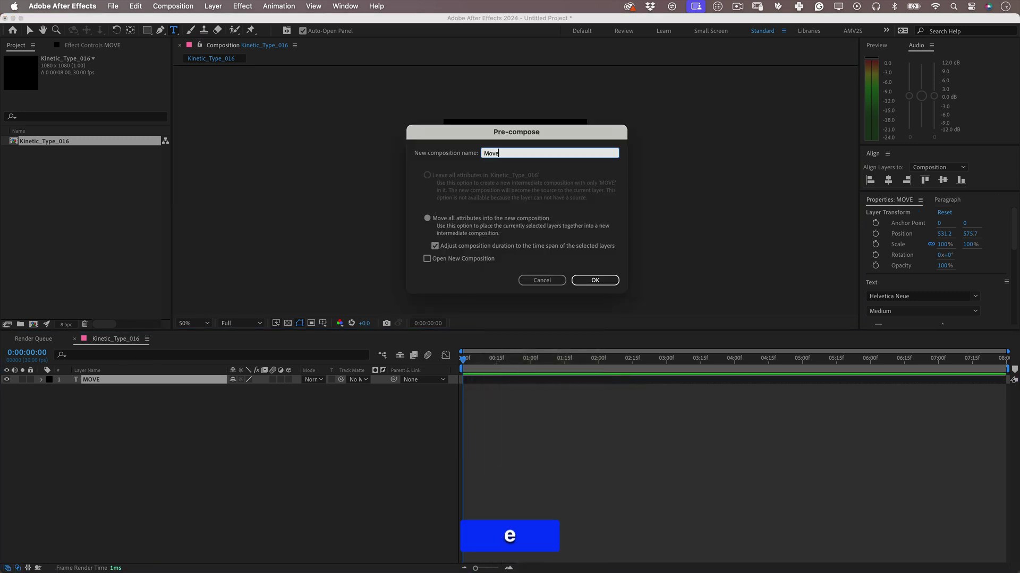
type(" Text")
key("Return")
key("v")
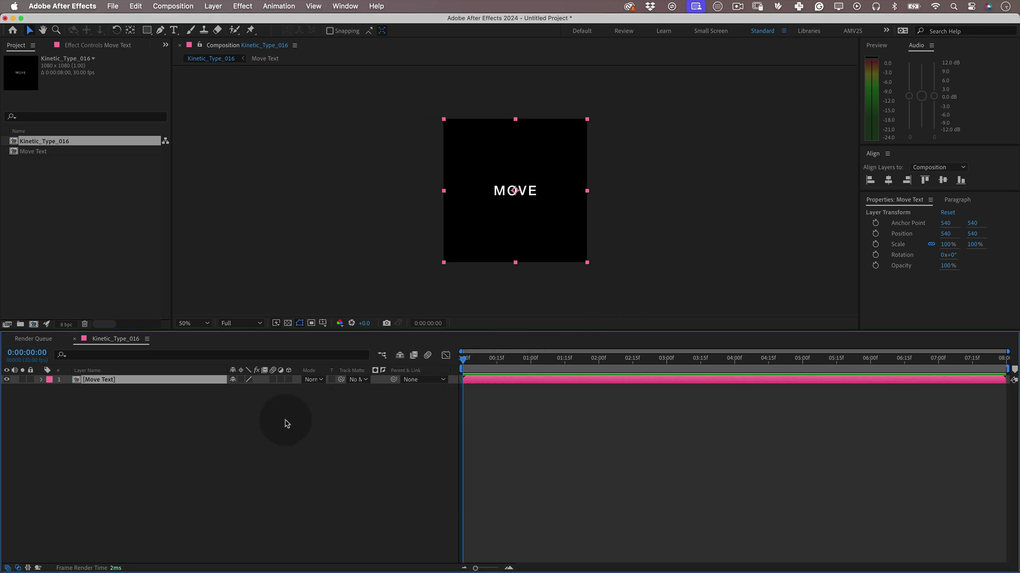
- Open the Move Text composition and draw a region of interest closely around the word MOVE
double_click(154, 380)
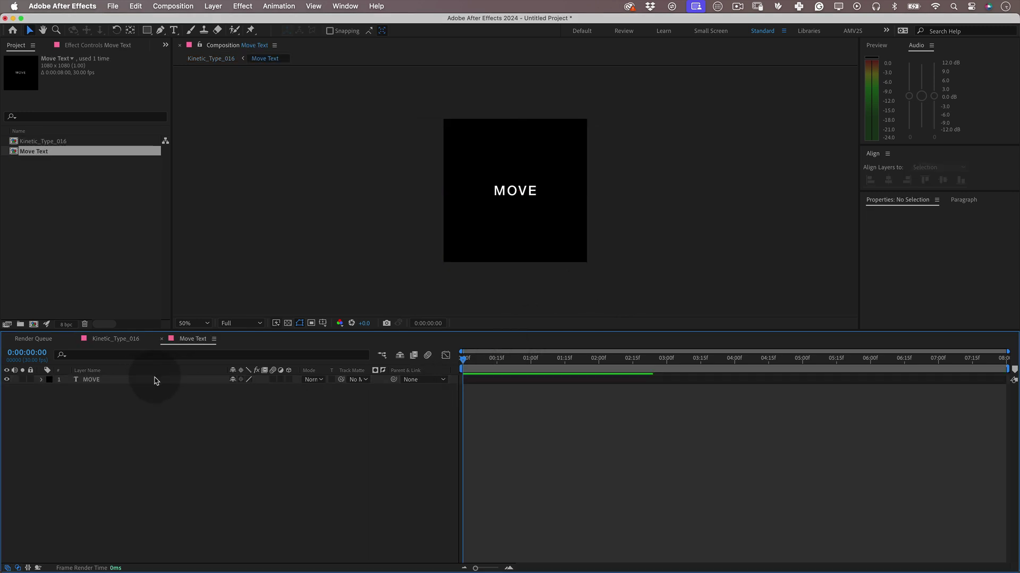
left_click(152, 380)
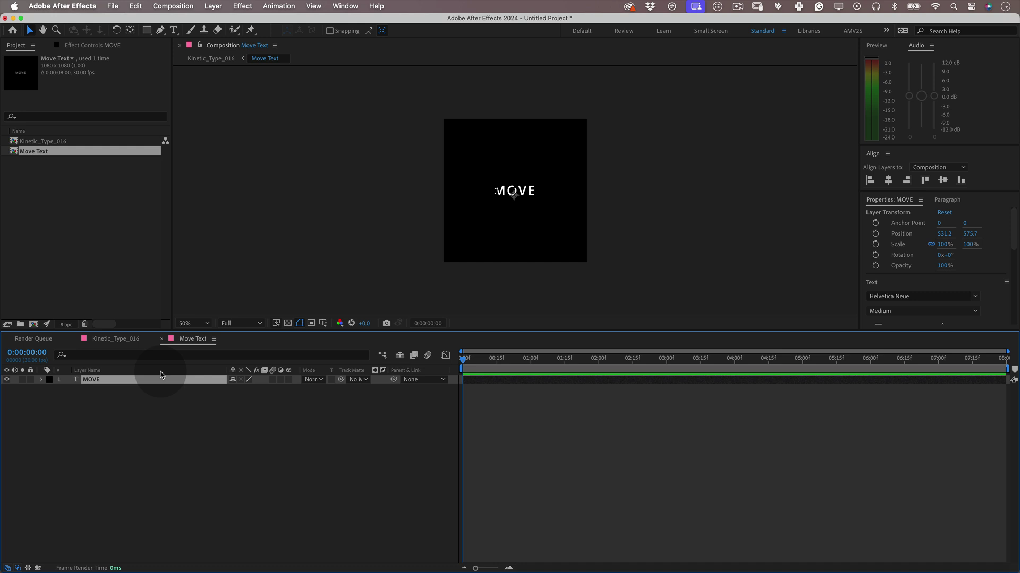
left_click(311, 323)
left_click_drag(477, 185, 555, 198)
scroll(512, 191, "up", 4)
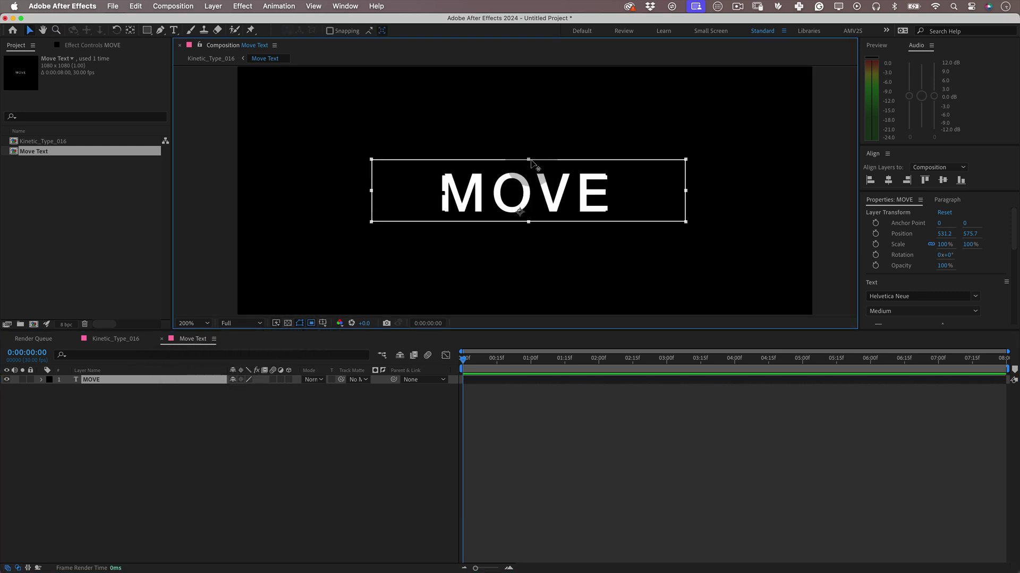
key("z")
left_click(464, 225, "alt")
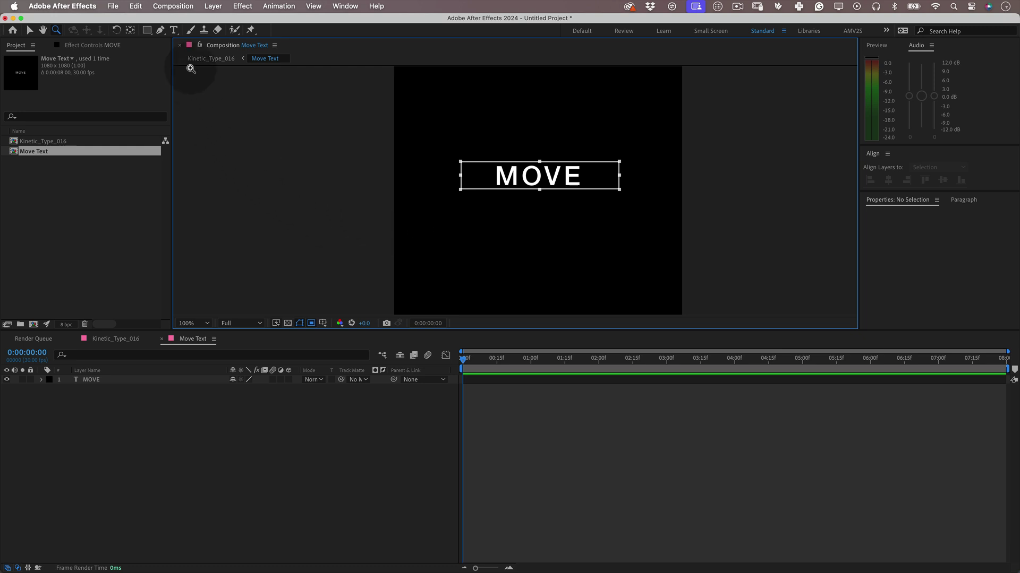
- Crop the Move Text composition to the region of interest and return to the Kinetic_Type_016 composition
left_click(184, 6)
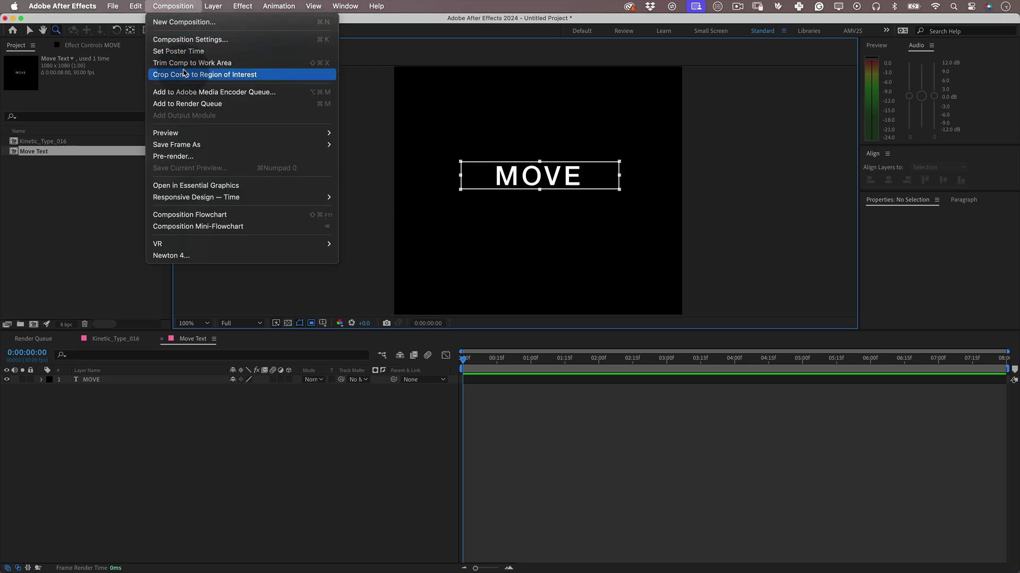
left_click(183, 75)
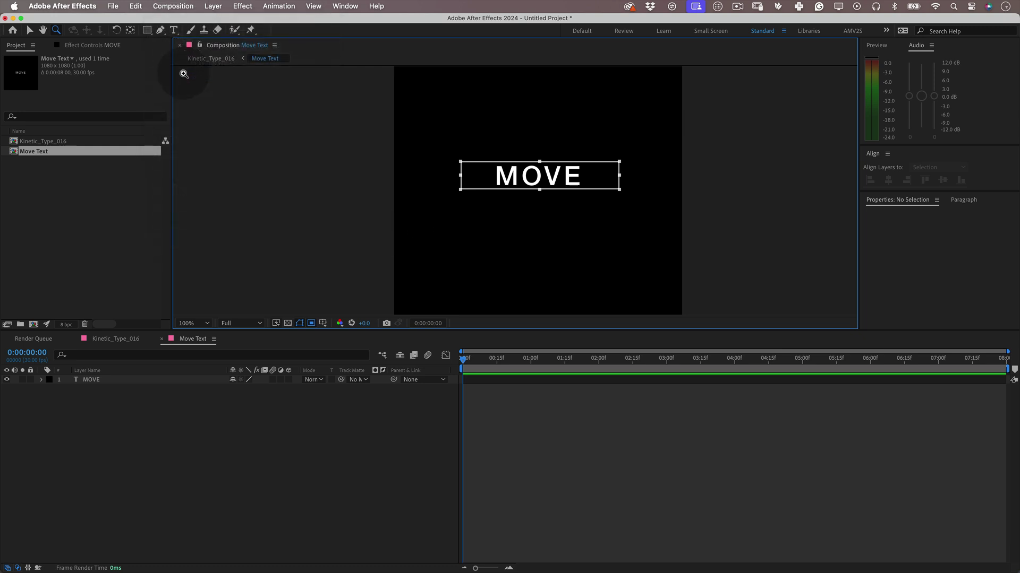
left_click(383, 355)
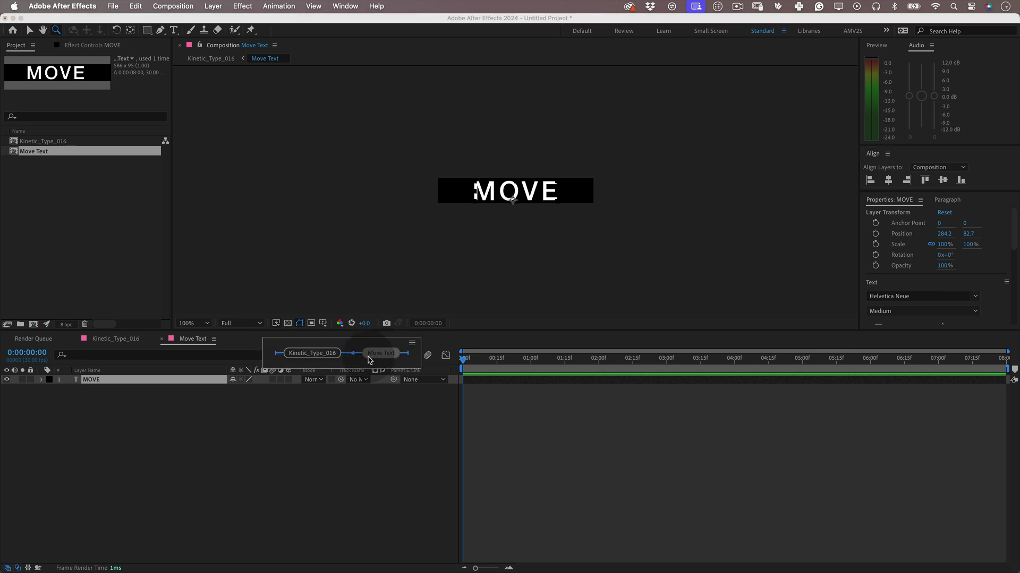
left_click(321, 353)
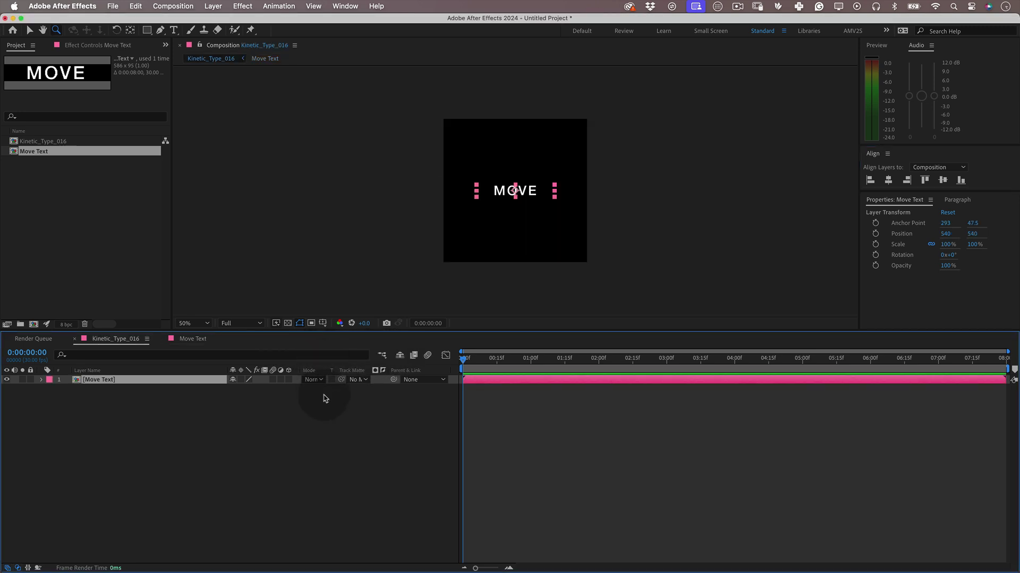
- Apply the CC RepeTile effect to the Move Text layer
left_click(151, 154)
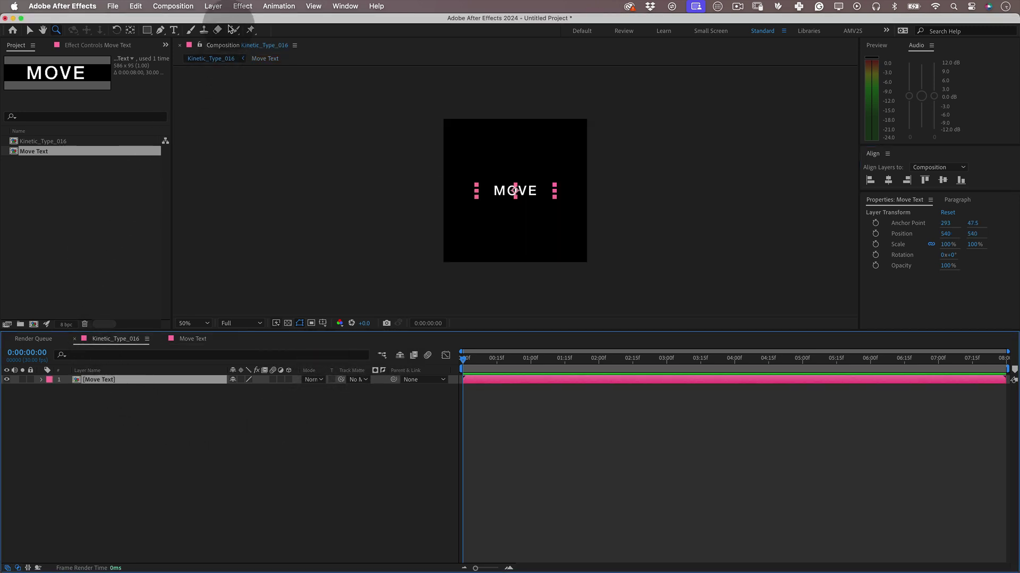
left_click(242, 6)
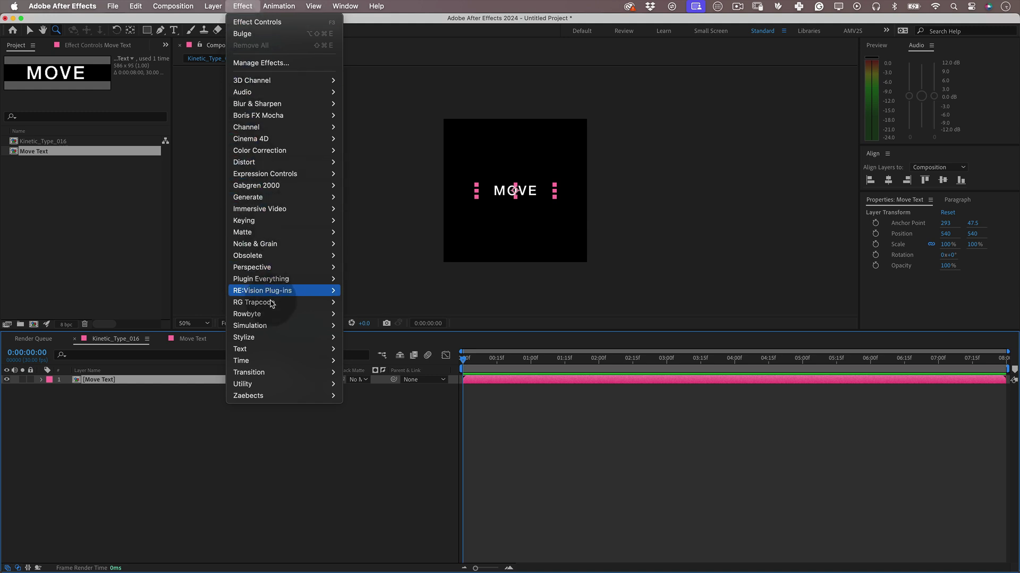
mouse_move(274, 337)
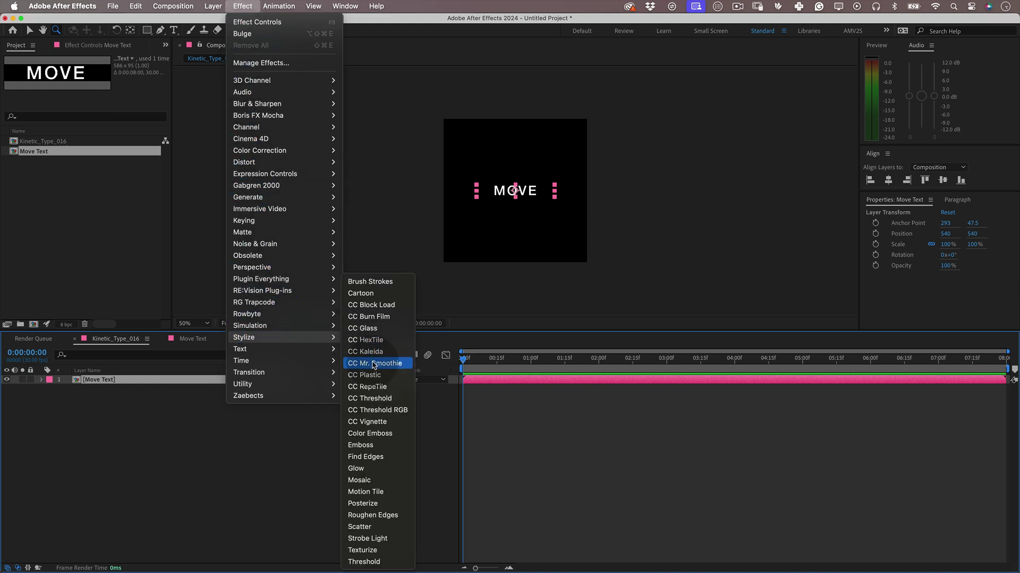
left_click(372, 386)
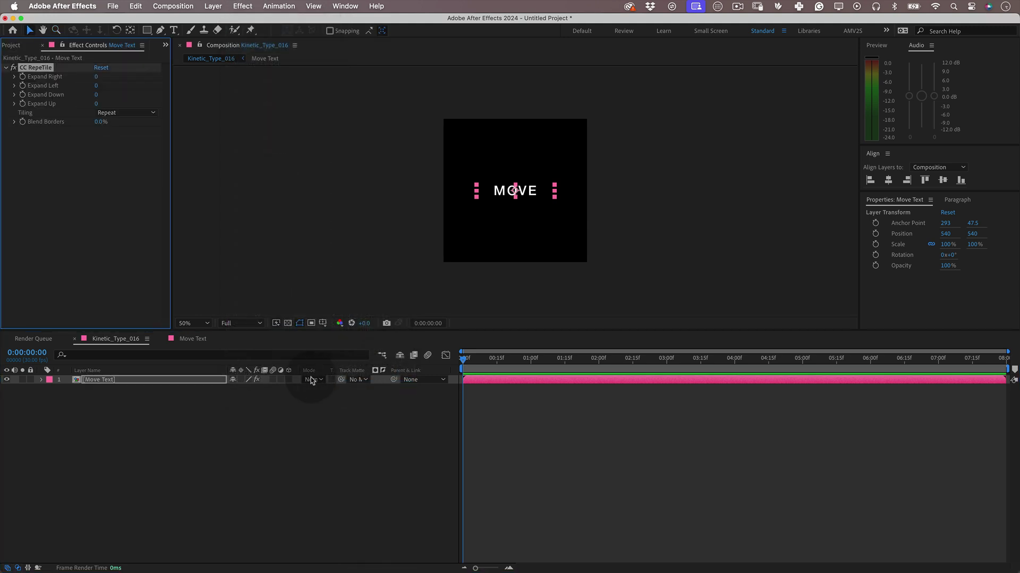
- Set CC RepeTile's Expand Right, Left, Down and Up to 4000 each and its Tiling to Brick
left_click(132, 238)
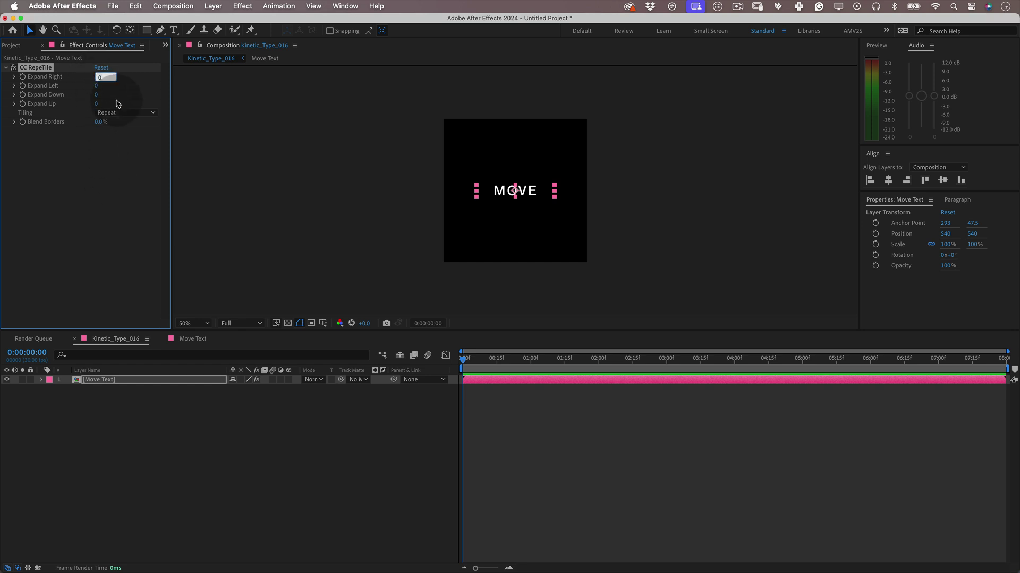
type("4000")
key("Tab")
type("4000")
key("Tab")
type("4000")
key("Tab")
type("4000")
left_click(108, 114)
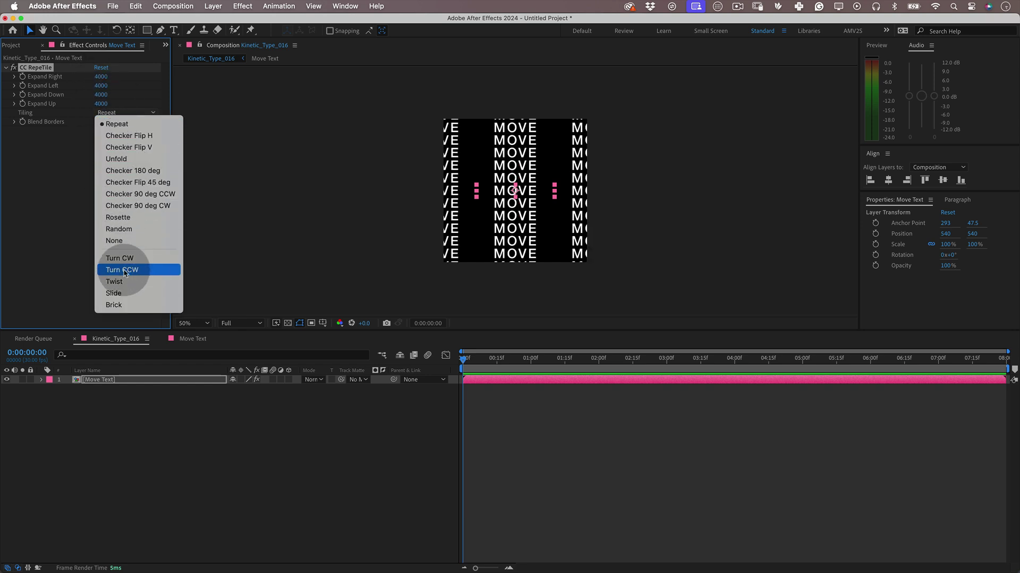
left_click(126, 304)
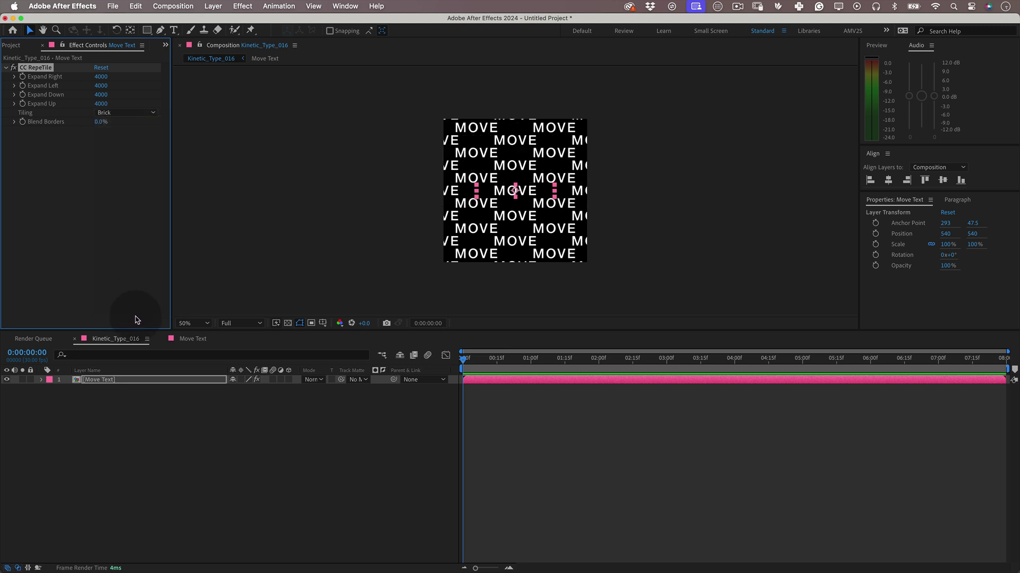
- Show the Move Text layer's Position and Rotation and set starting keyframes for both at 0:00:00:00
left_click(93, 380)
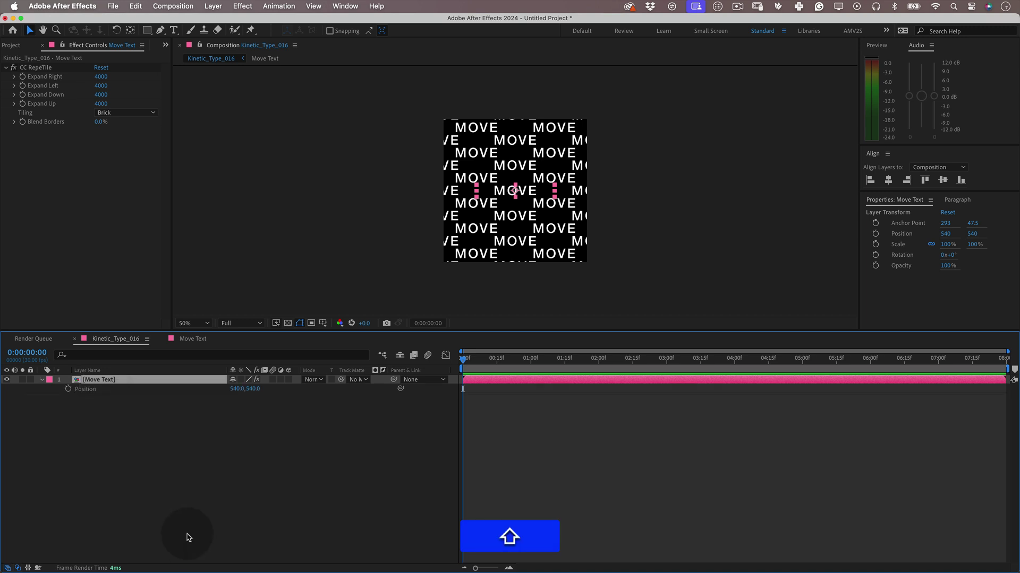
key("shift+r")
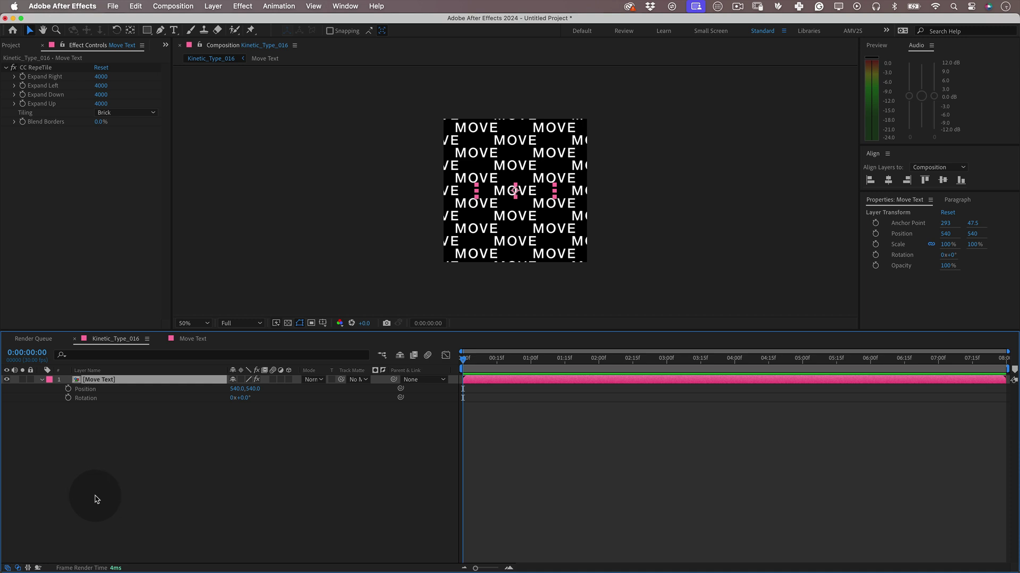
left_click_drag(68, 390, 68, 398)
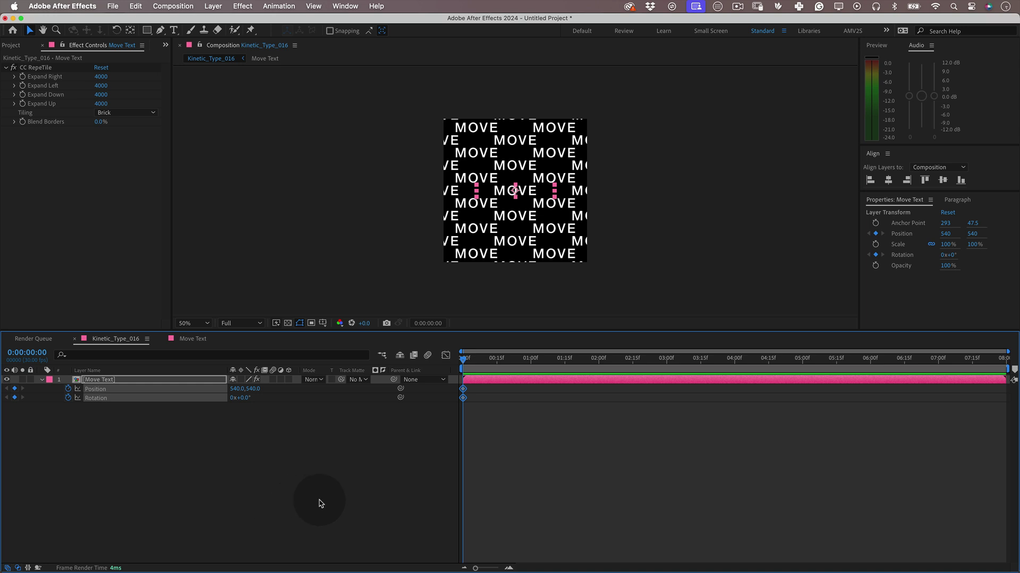
- Go to 0:00:02:00, show the rulers and place a vertical guide at the start of the central MOVE column
key("space")
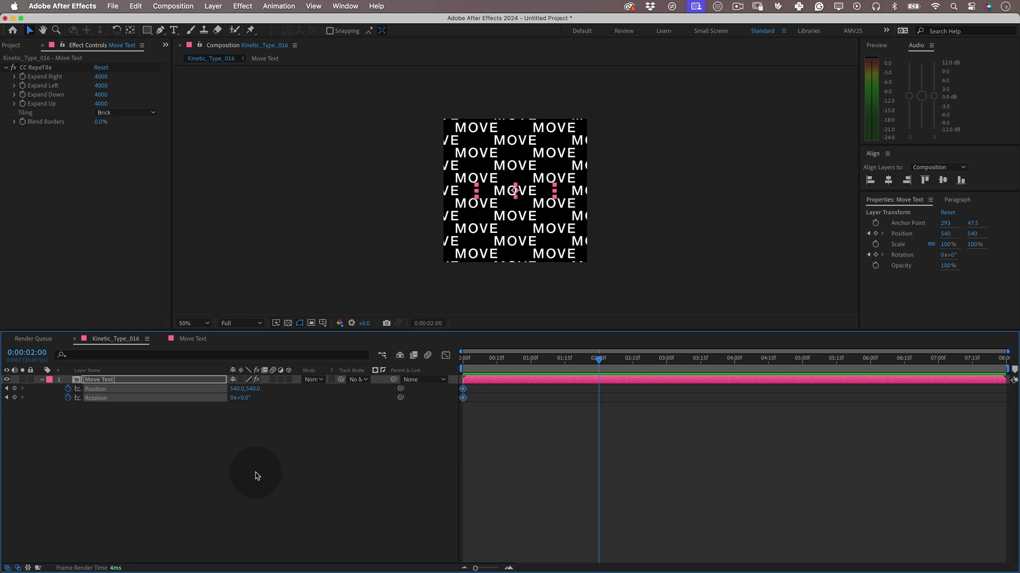
key("super+r")
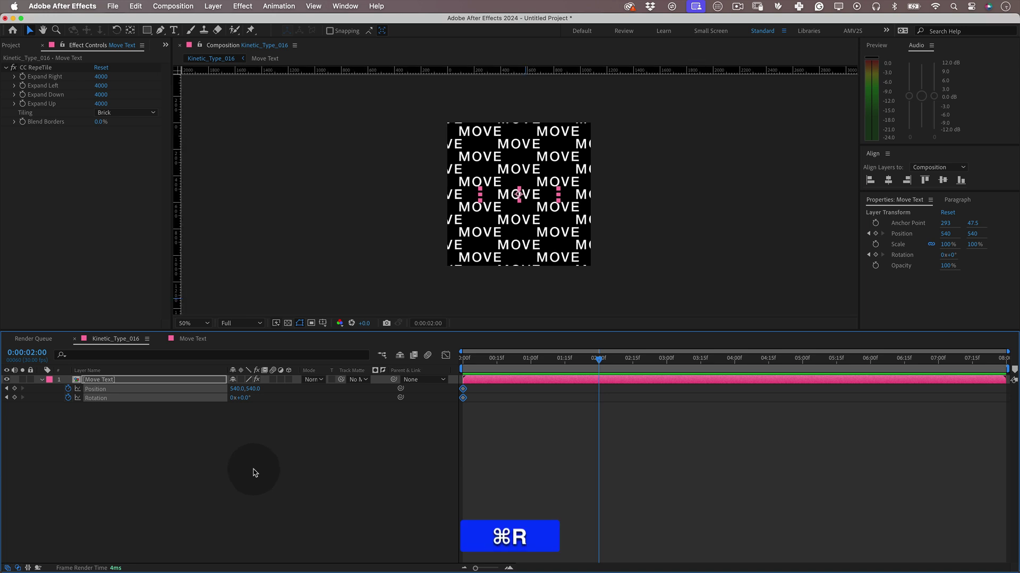
left_click_drag(179, 240, 496, 255)
key("z")
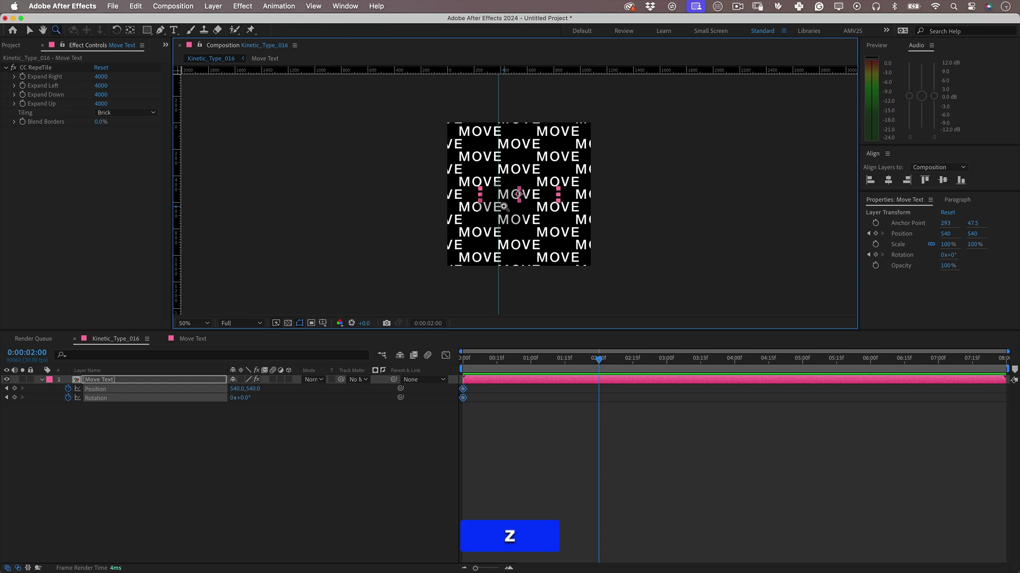
scroll(498, 193, "up", 3)
scroll(531, 192, "down", 3)
- At 0:00:02:00, set the Move Text layer's Position to 2299, 540 and add a Rotation keyframe
mouse_move(237, 389)
left_mouse_down()
mouse_move(982, 400)
mouse_move(239, 391)
left_mouse_up()
key("z")
triple_click(526, 194)
left_click(526, 224, "alt")
left_click(525, 224, "alt")
left_click(526, 224, "alt")
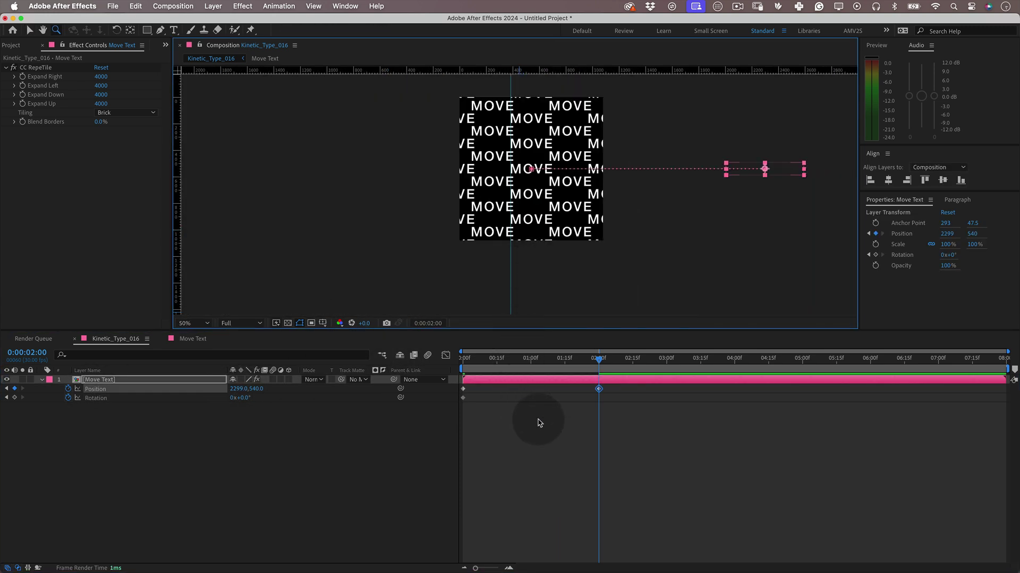
left_click(413, 431)
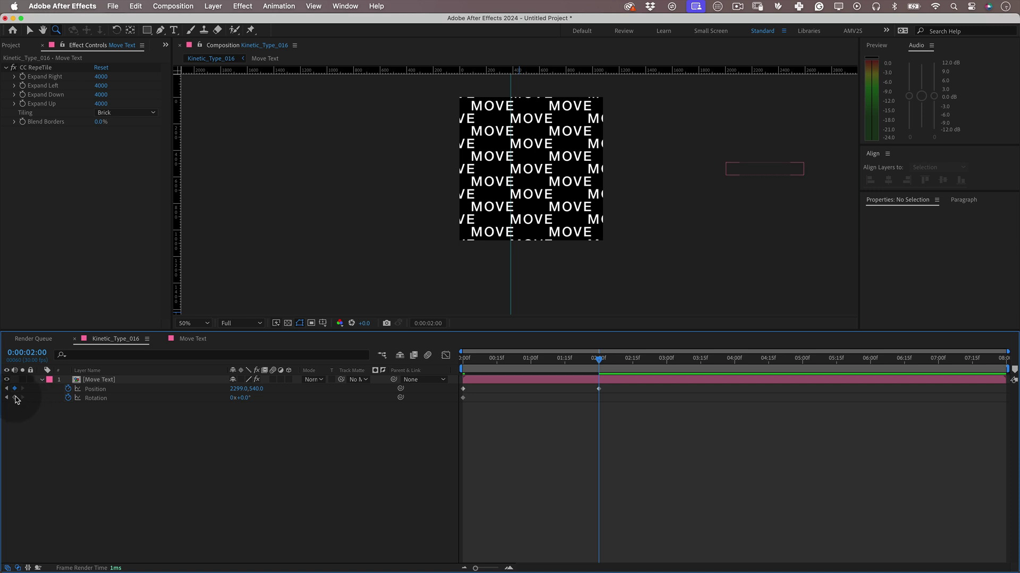
left_click(14, 397)
- Copy the first Position and Rotation keyframes and paste them at 0:00:04:00
left_click_drag(492, 387, 452, 413)
key("super+c")
left_click_drag(600, 362, 735, 390)
key("super+v")
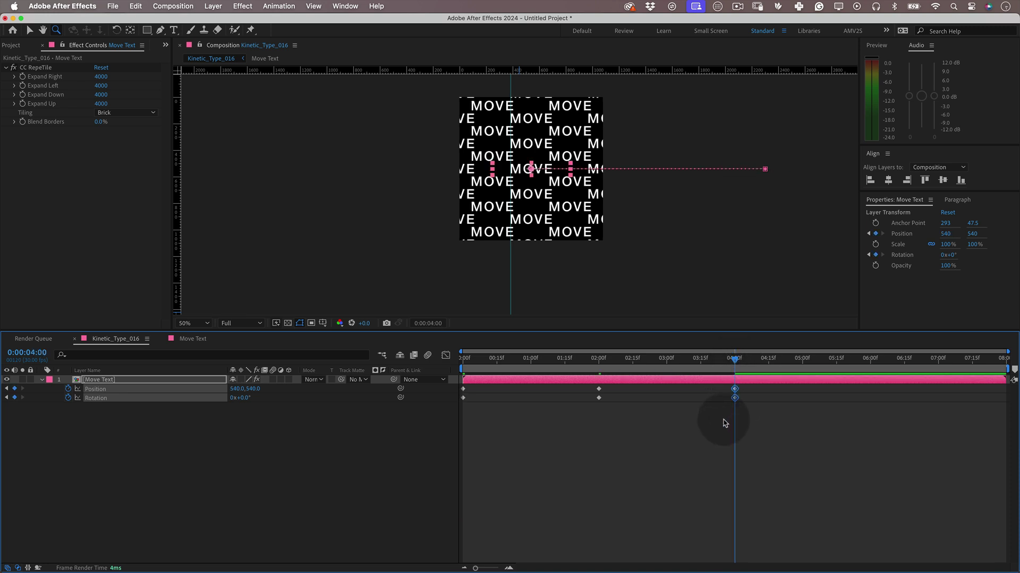
- Add the expression loopOut(); to the Move Text layer's Position
left_click(725, 425)
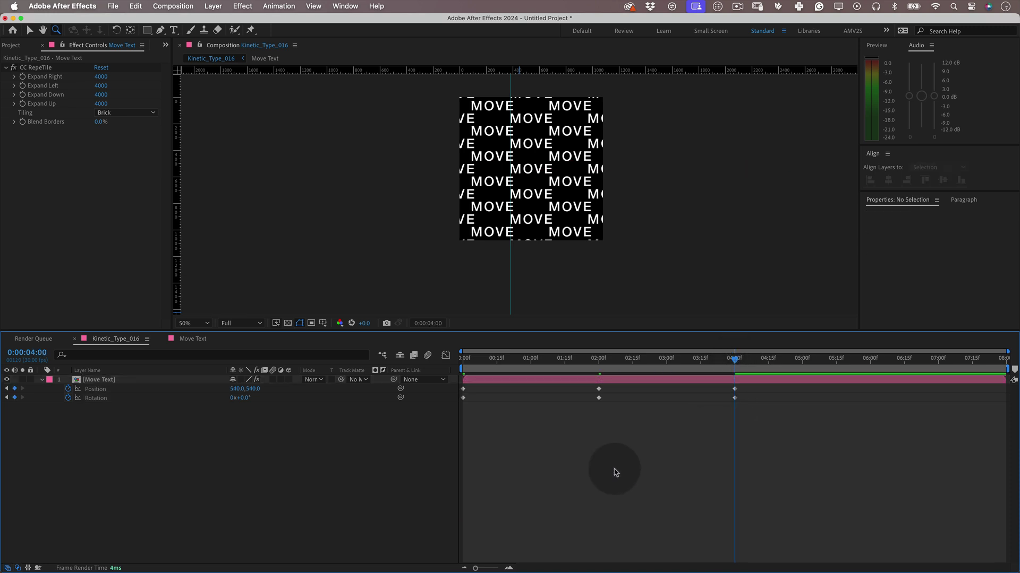
left_click(70, 391, "alt")
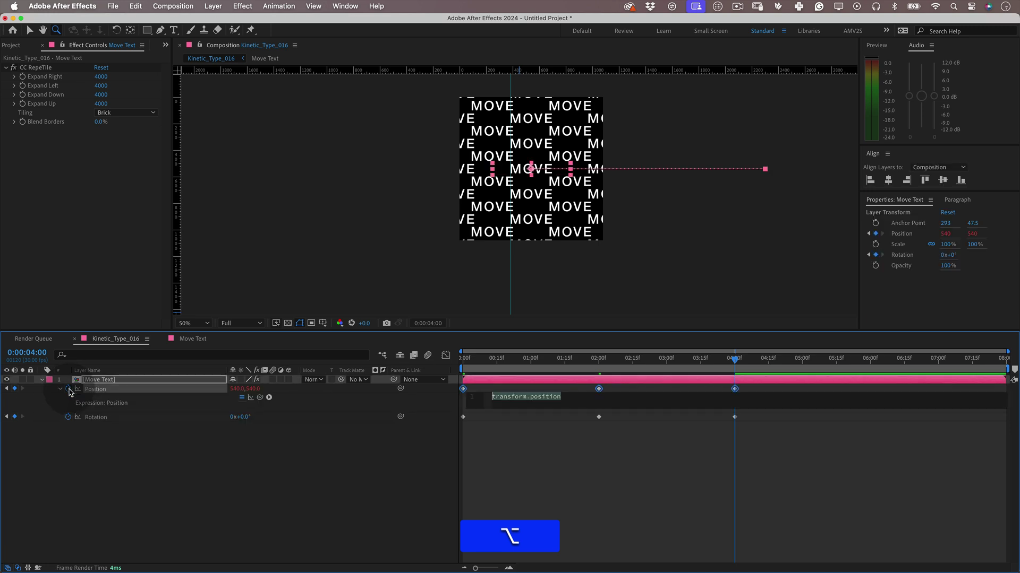
type("loo")
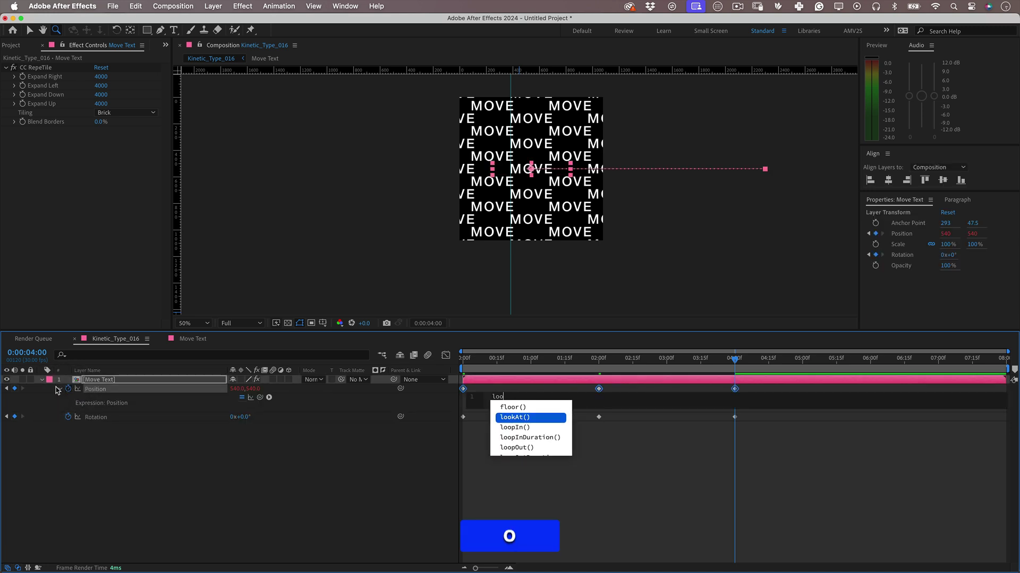
key("Down")
key("Down")
key("Down")
key("Return")
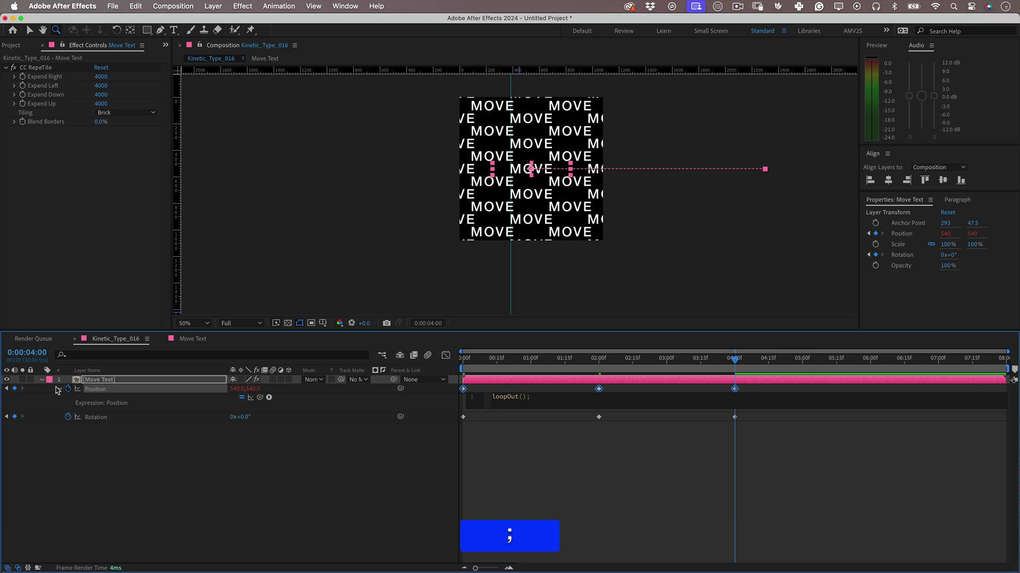
type(";")
left_click(119, 462)
- Add the expression loopOut(); to the Move Text layer's Rotation and preview the looping animation
left_click(68, 418, "alt")
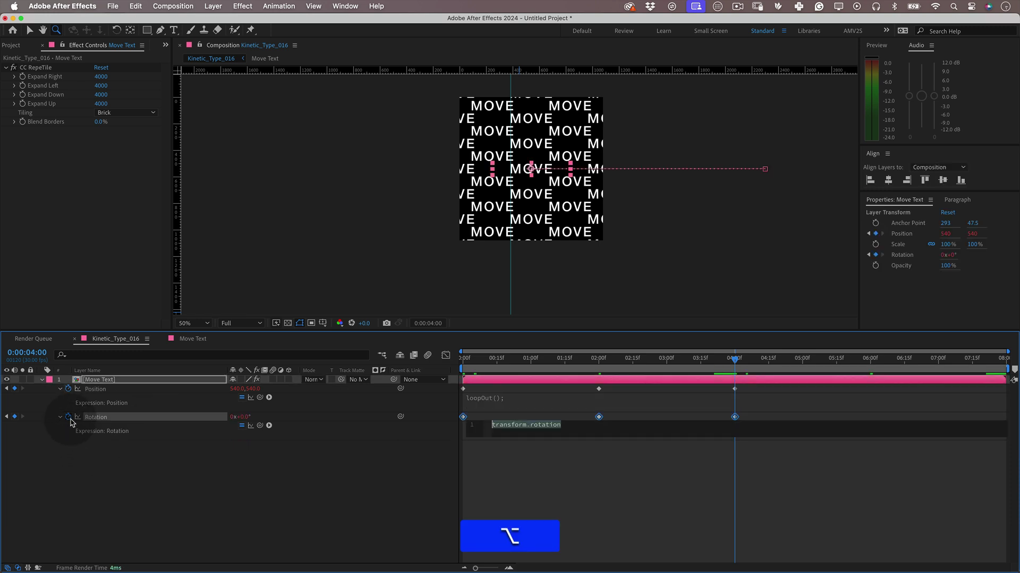
type("loo")
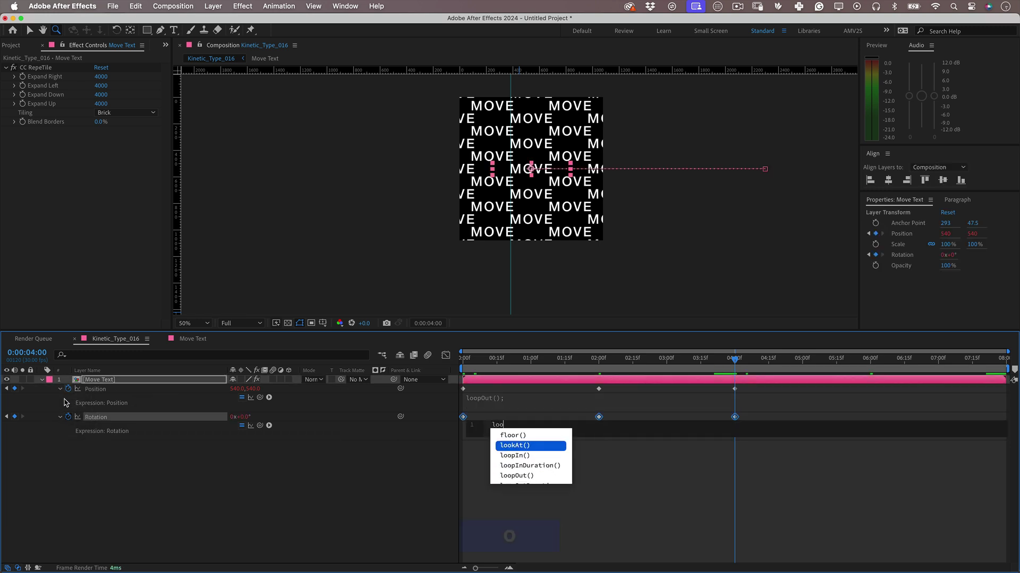
key("Down")
key("Down")
key("Down")
key("Return")
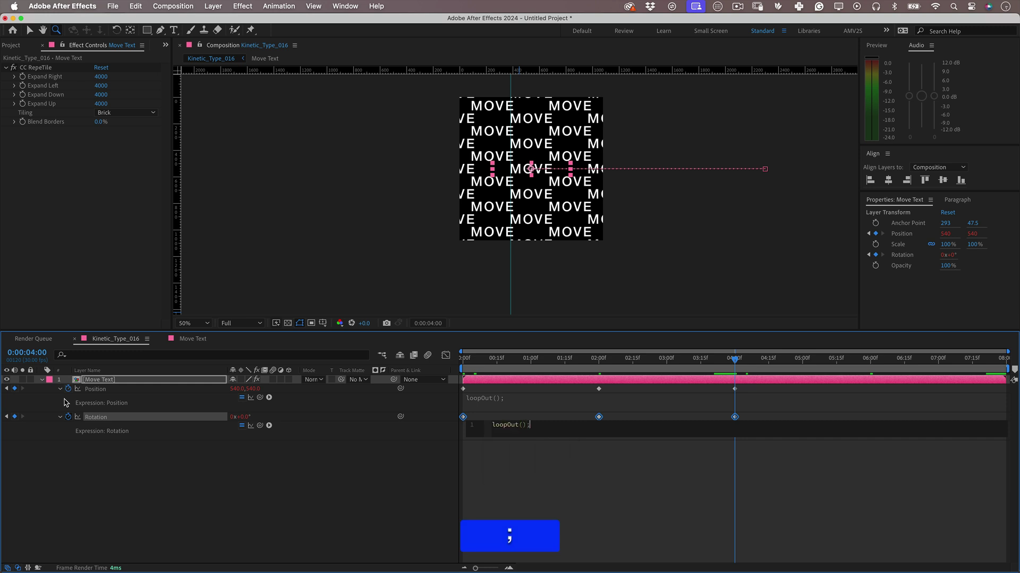
type(";")
left_click(550, 496)
key("space")
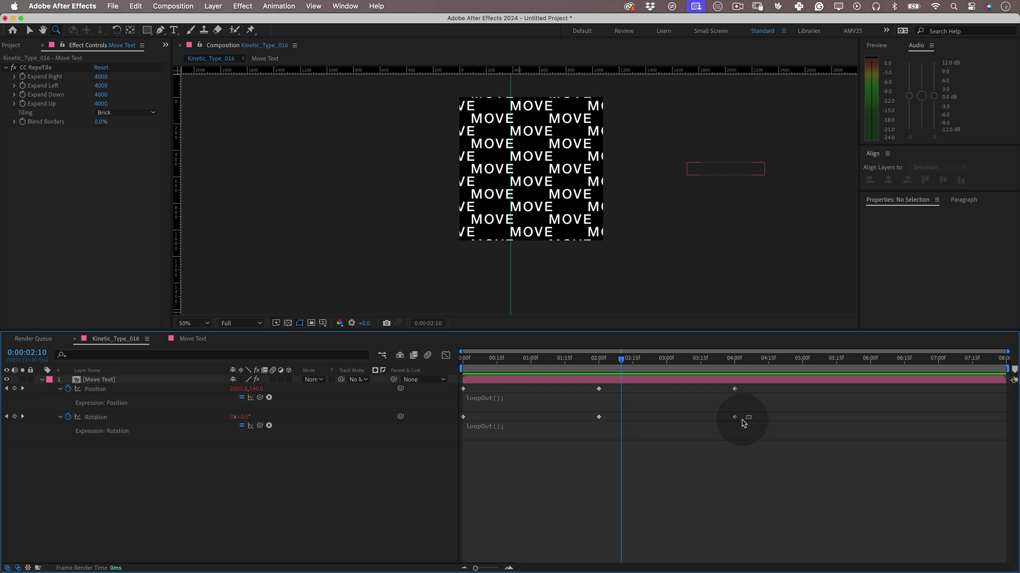
- Apply Easy Ease to the three Rotation keyframes and display their value graph in the Graph Editor
left_click_drag(743, 423, 458, 431)
left_click(446, 355)
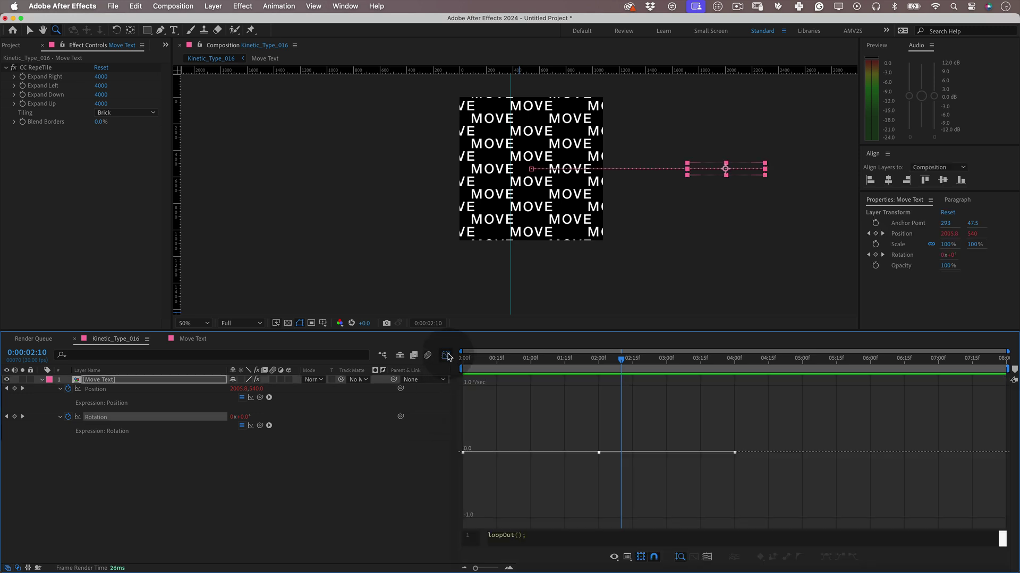
key("v")
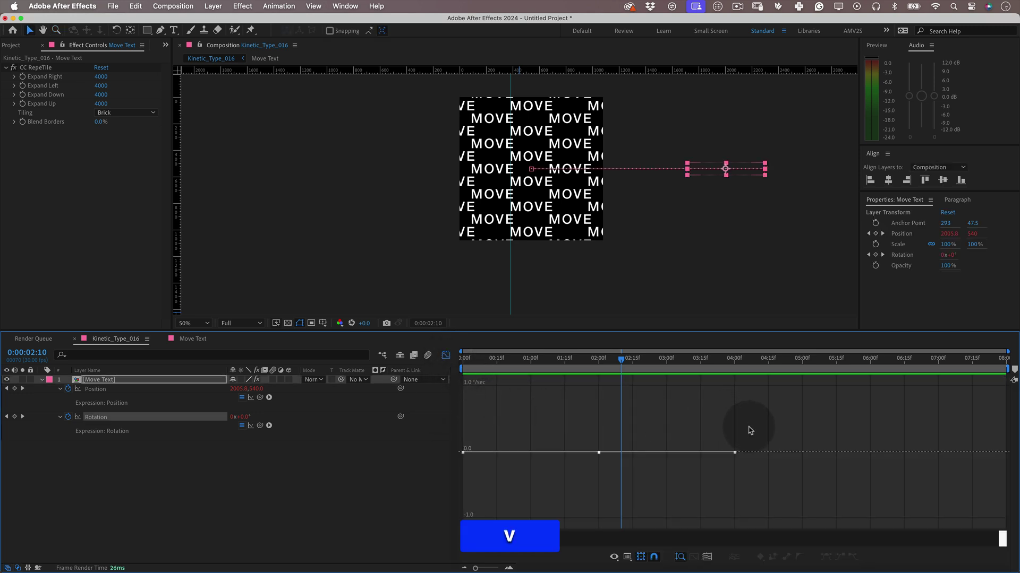
left_click_drag(747, 426, 459, 501)
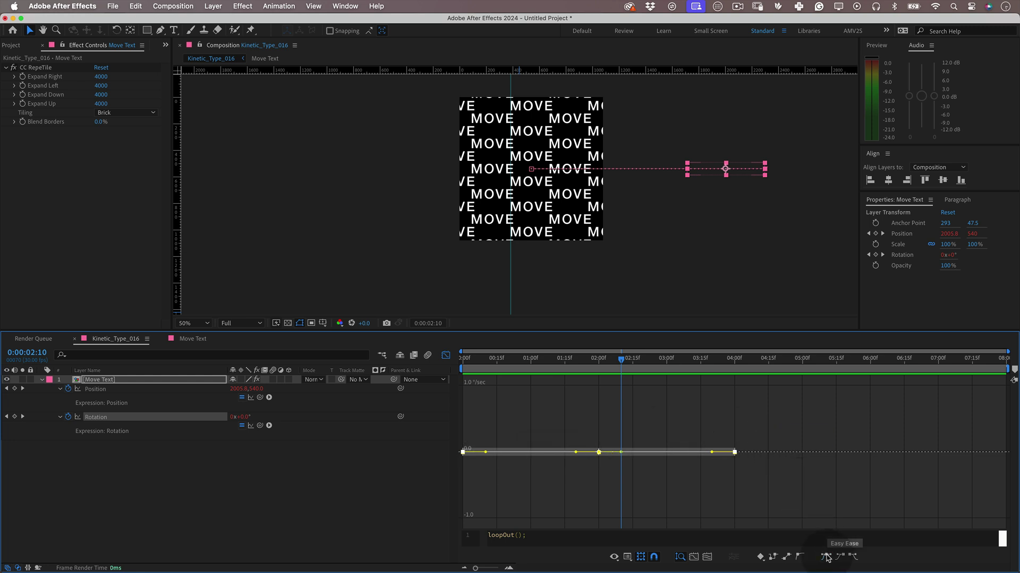
left_click(627, 557)
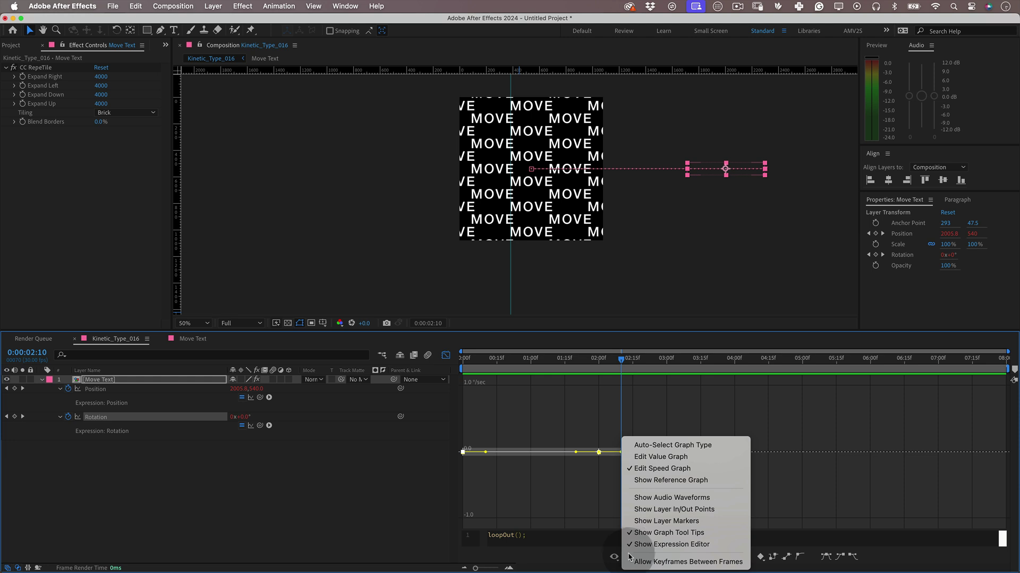
left_click(641, 457)
left_click(643, 465)
- Bend the Rotation value curve to about 21.5° at 0:00:01:00 and about -26° at 0:00:03:00, and preview it
left_click(463, 452)
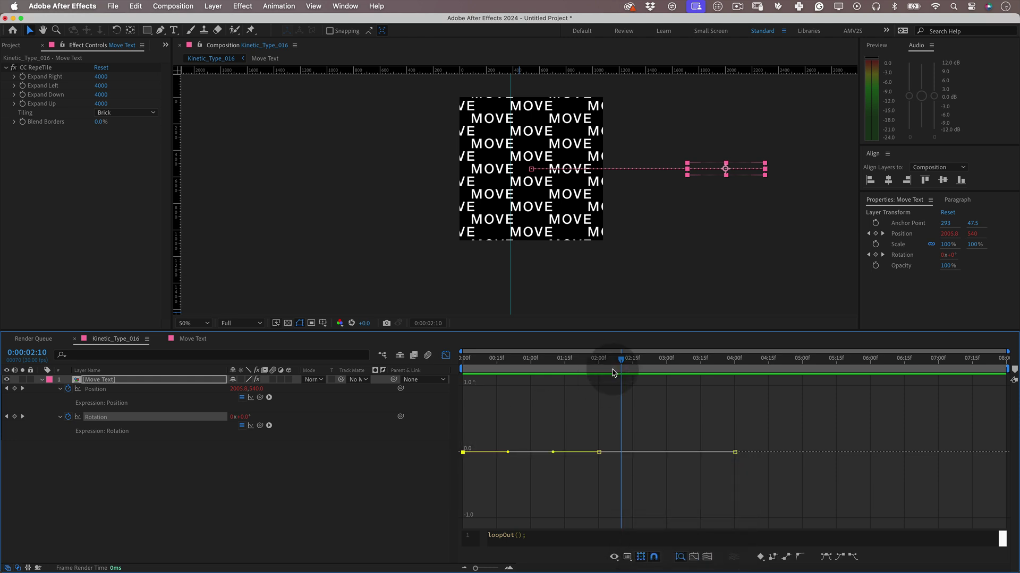
left_click_drag(620, 361, 531, 400)
left_click_drag(507, 452, 544, 355)
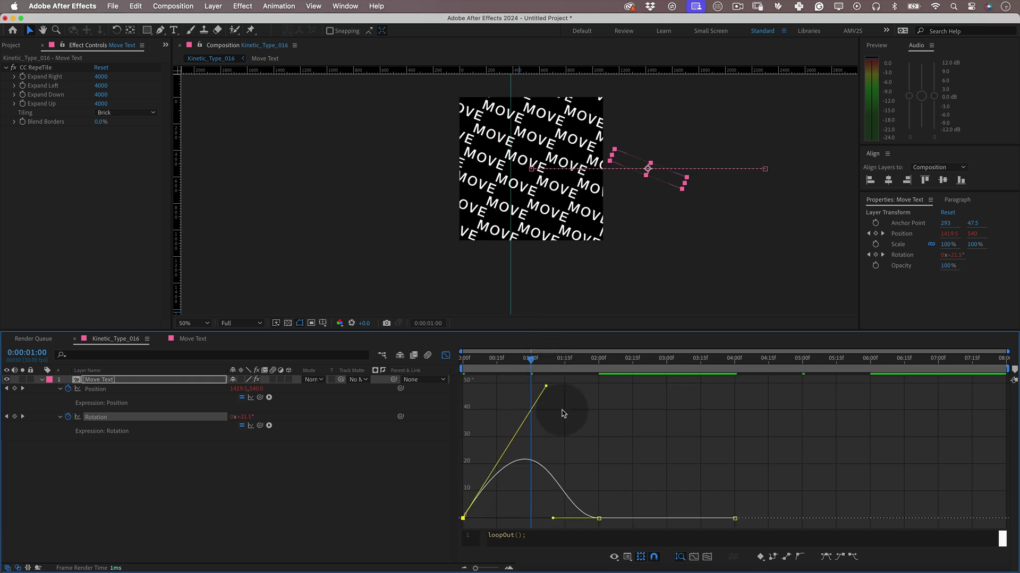
left_click_drag(750, 496, 660, 497)
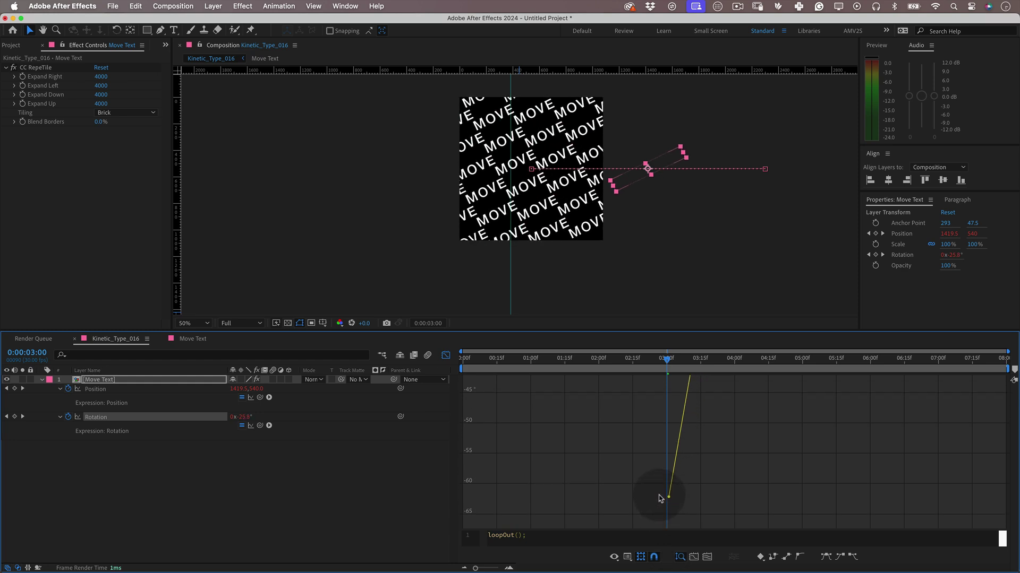
key("space")
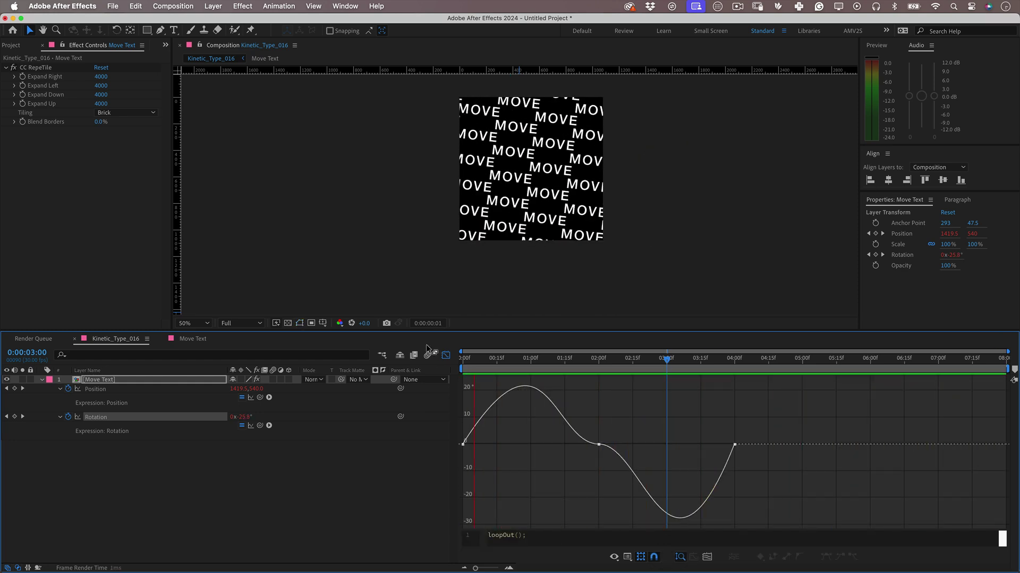
- Easy Ease all Position keyframes, shape their speed curve into steep early peaks above 5000 px/sec, and preview the motion
left_click(96, 389)
left_click_drag(751, 380, 458, 417)
left_click(825, 557)
left_click_drag(575, 517, 511, 516)
key("space")
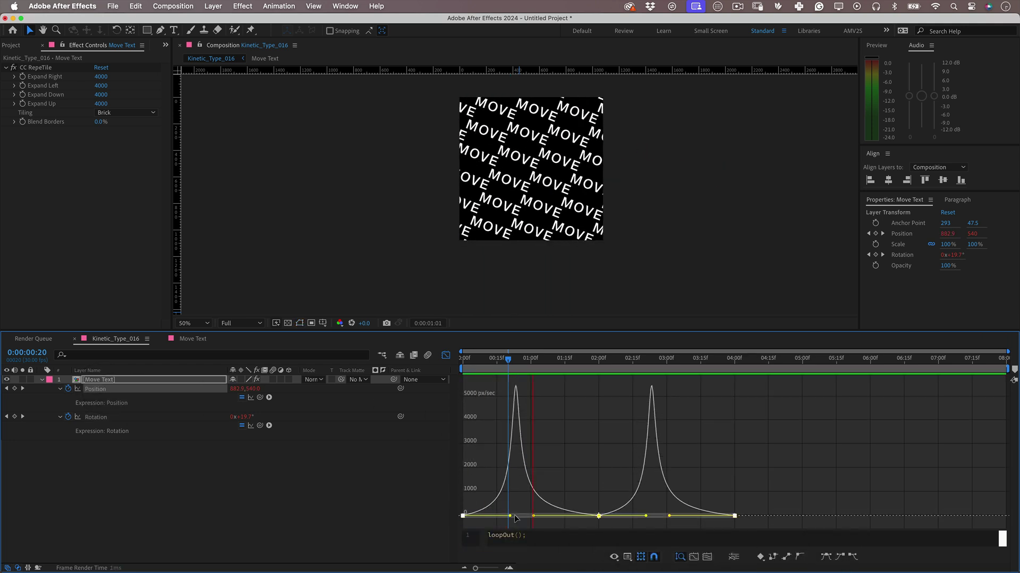
- Soften the Position speed curve into wider peaks of about 2700 px/sec by adjusting the keyframe handles, and preview the motion
left_click(680, 518)
left_click_drag(680, 517, 458, 524)
left_click_drag(532, 516, 546, 514)
left_click_drag(512, 515, 502, 514)
key("space")
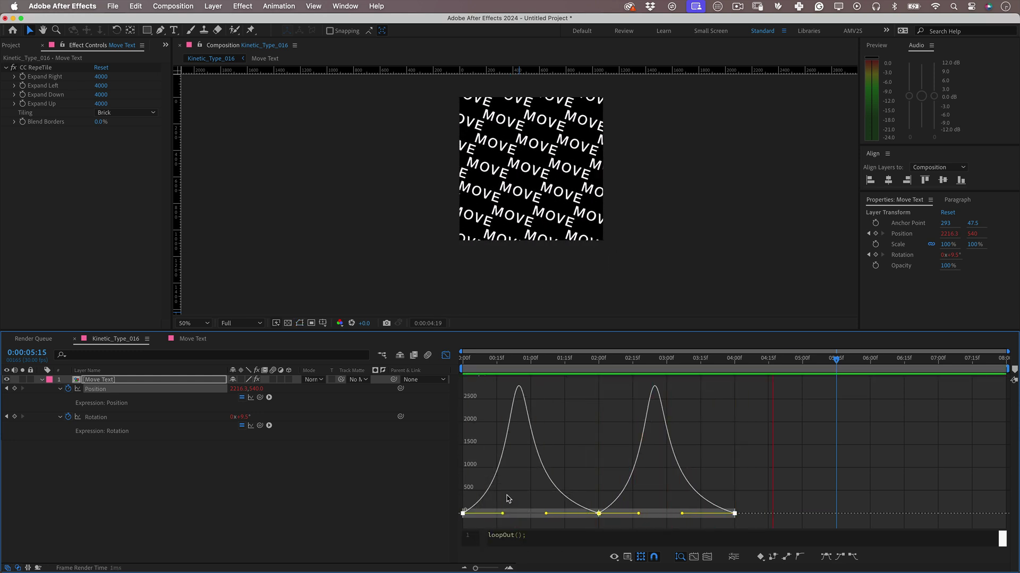
- Close the Graph Editor and add a new adjustment layer above the Move Text layer
key("shift+F3")
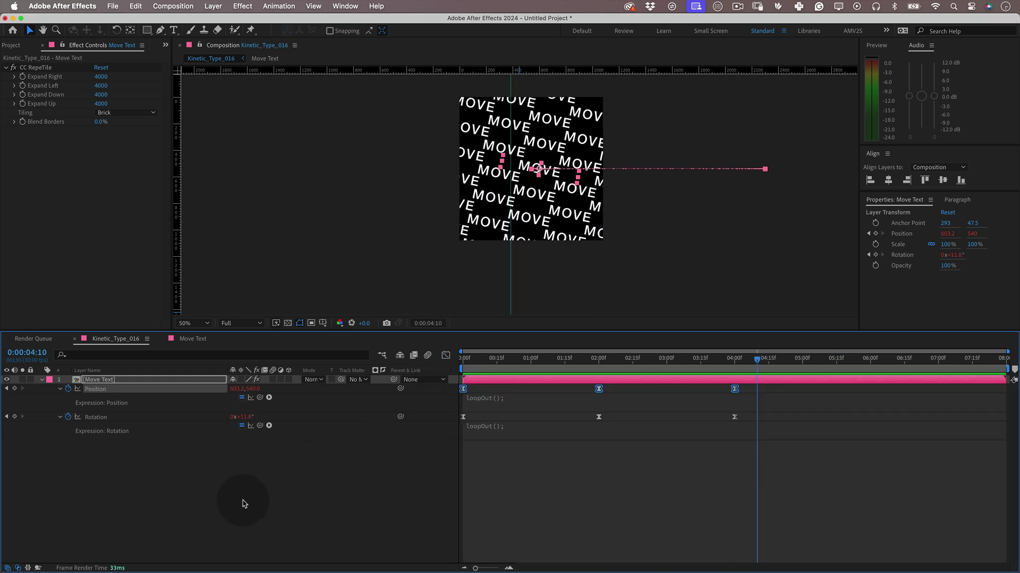
left_click(168, 480)
right_click(151, 466)
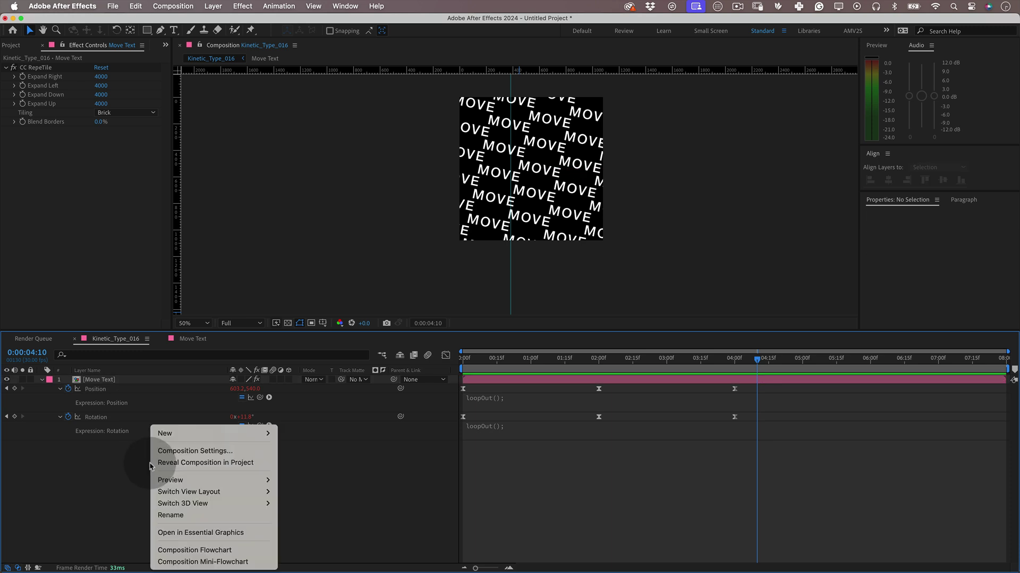
mouse_move(212, 434)
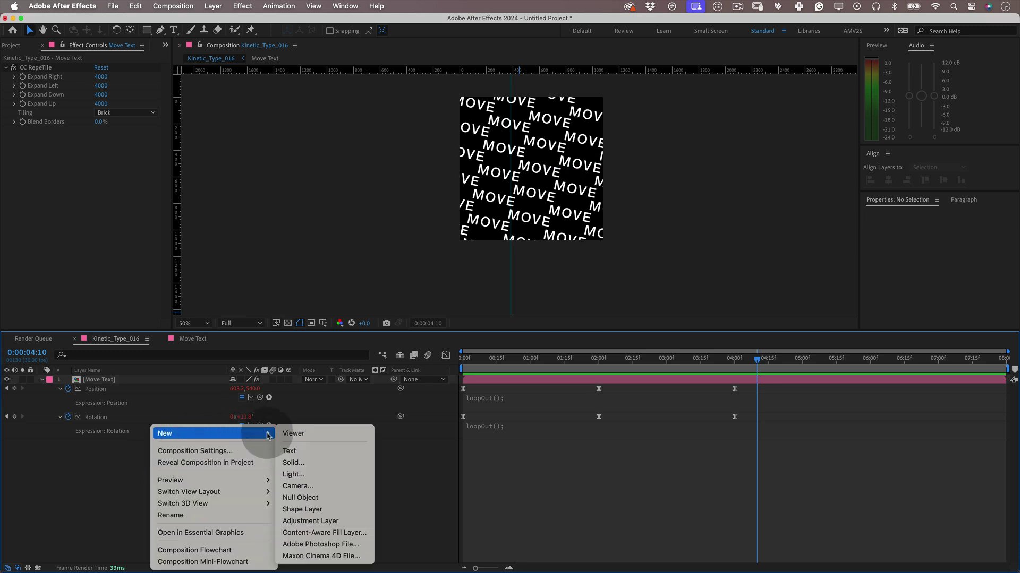
left_click(314, 521)
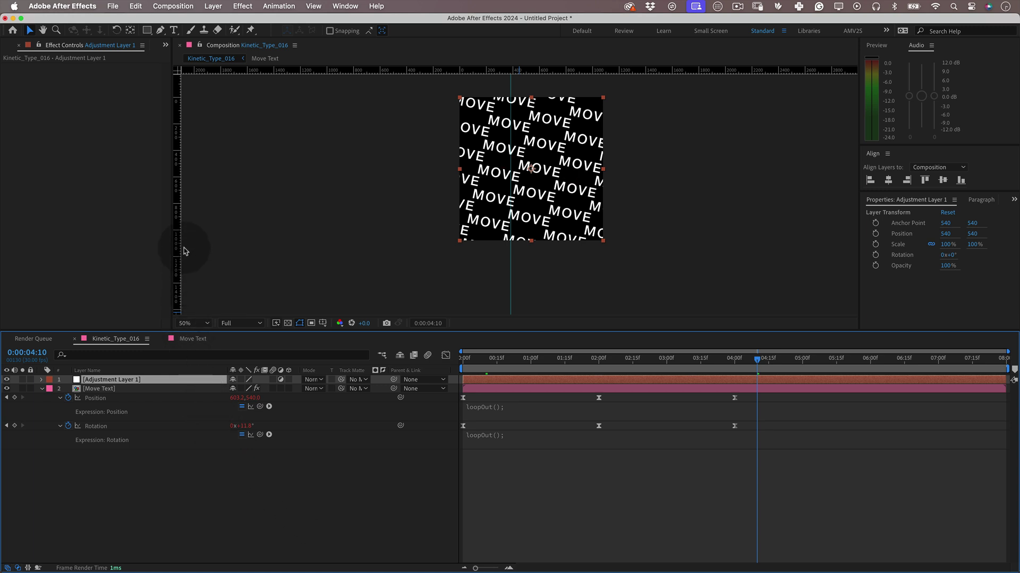
- Apply Bulge to the adjustment layer with Horizontal and Vertical Radius 1200, Bulge Height 1.8 and Taper Radius 500, and preview it
left_click(242, 6)
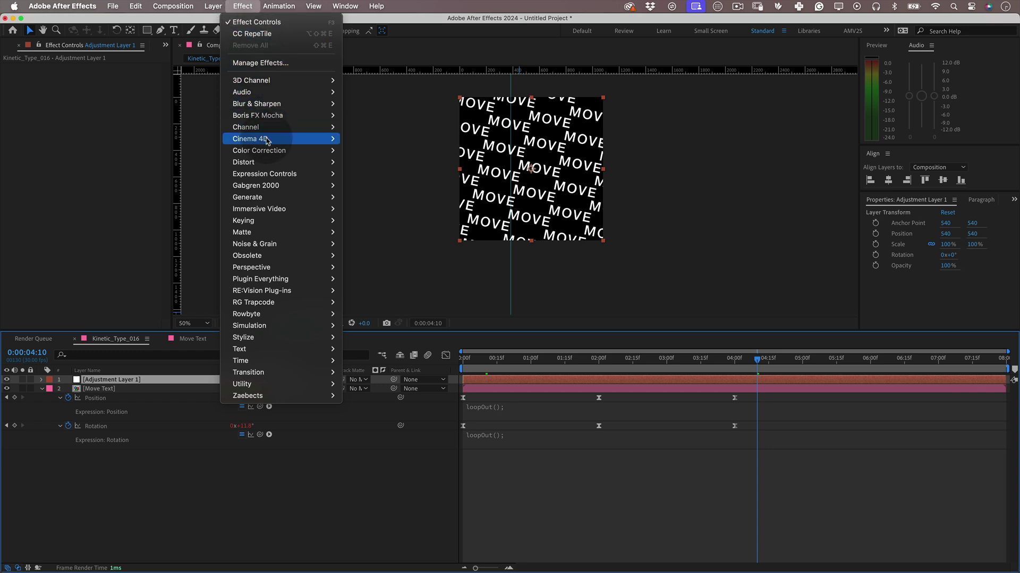
mouse_move(304, 166)
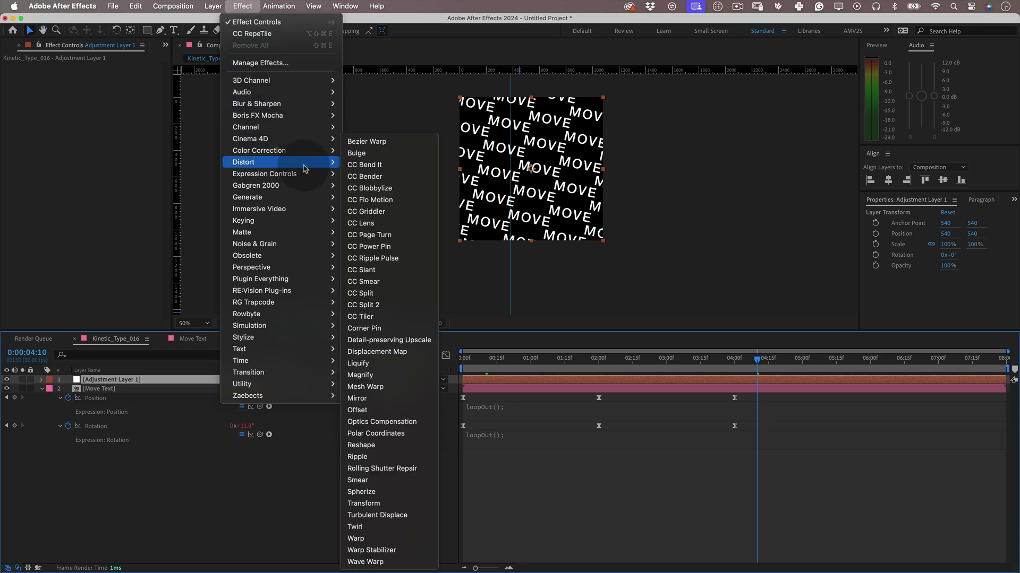
left_click(372, 154)
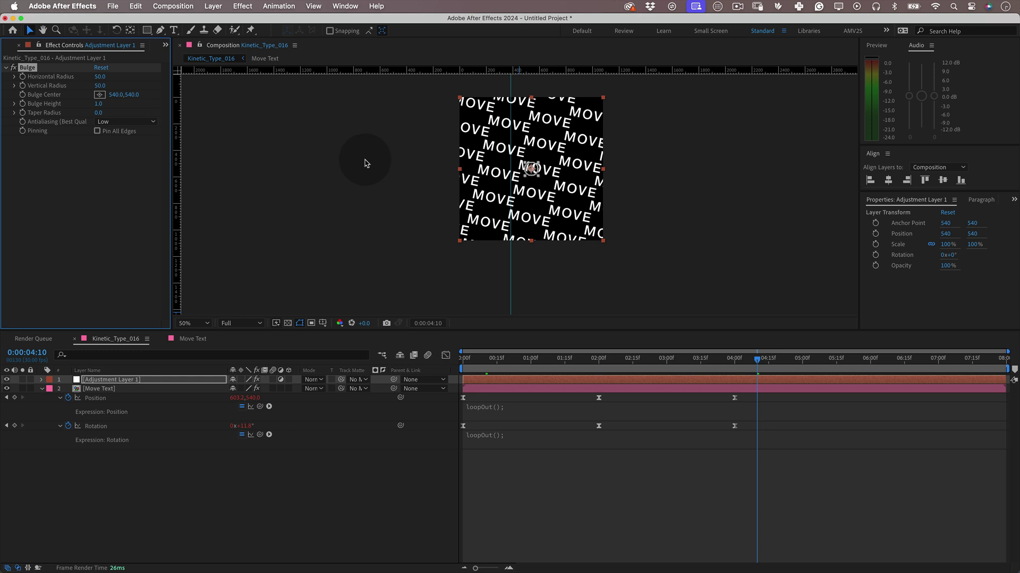
type("1200")
key("Tab")
type("1200")
key("Tab")
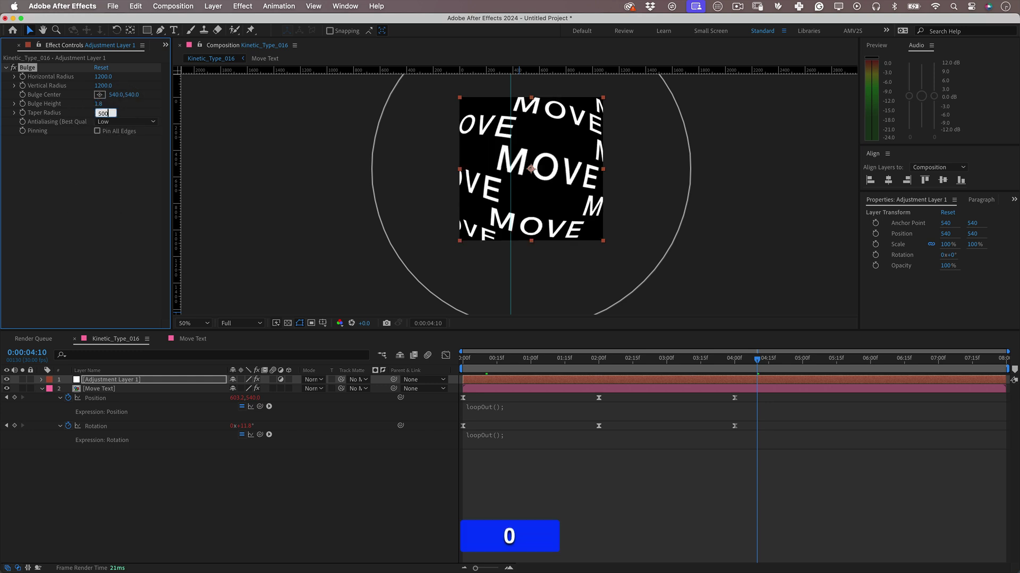
key("space")
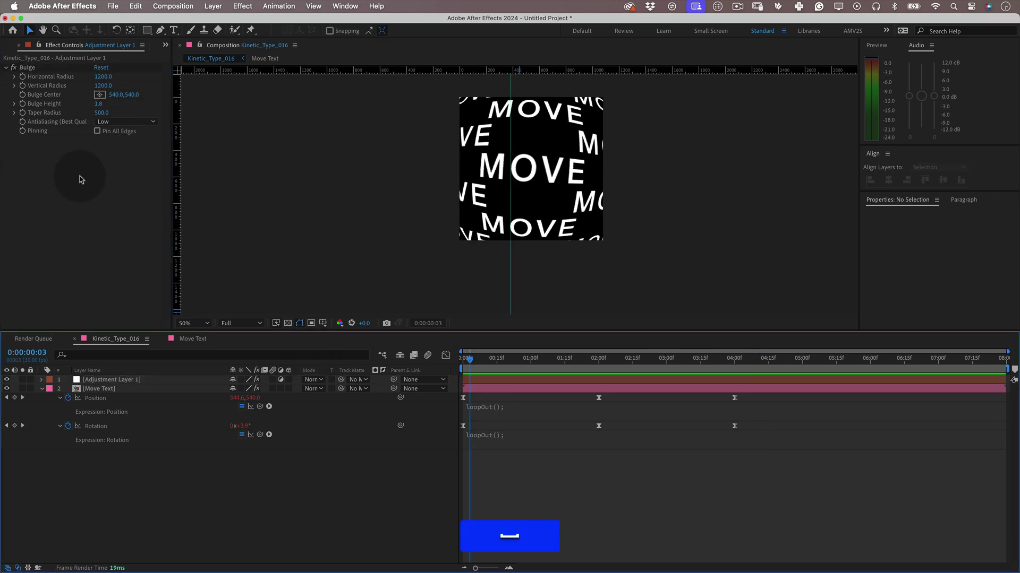
- Try the Bulge effect with Pin All Edges enabled, and switch the option off again
left_click(98, 133)
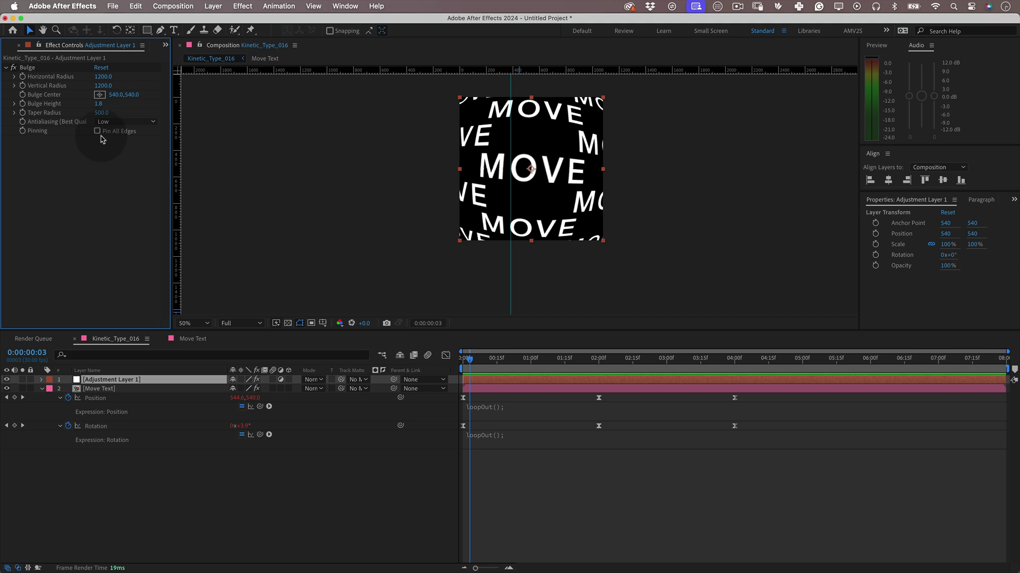
left_click(107, 131)
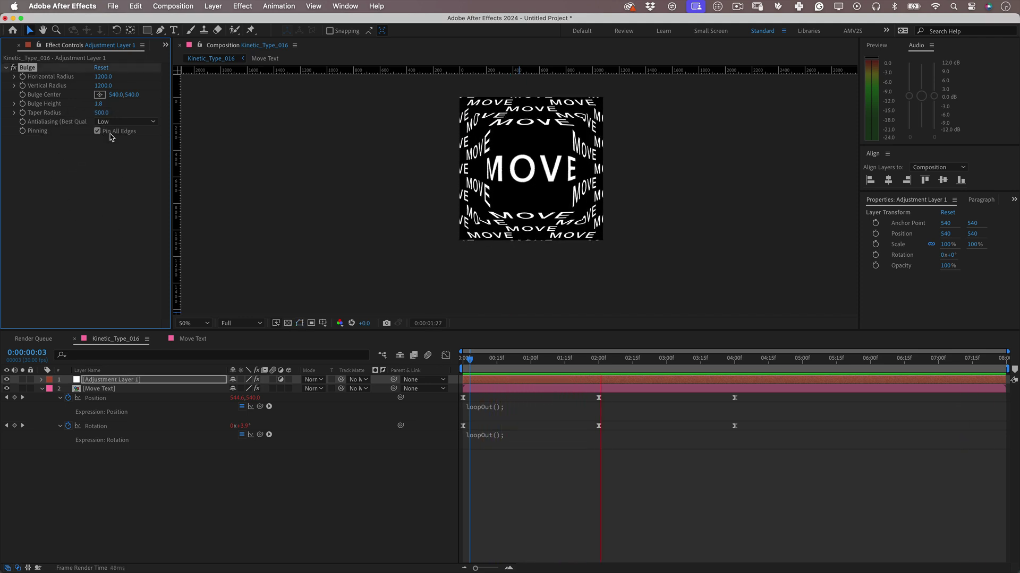
left_click(98, 132)
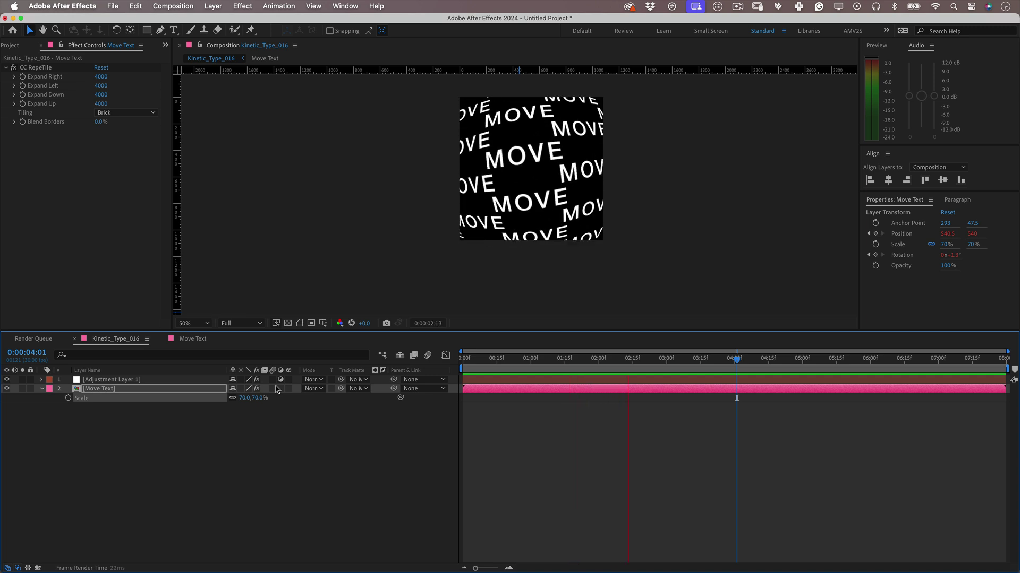
- Maximize the composition viewer, zoom to 100% with the composition centered, and play back the bulging MOVE animation
key("space")
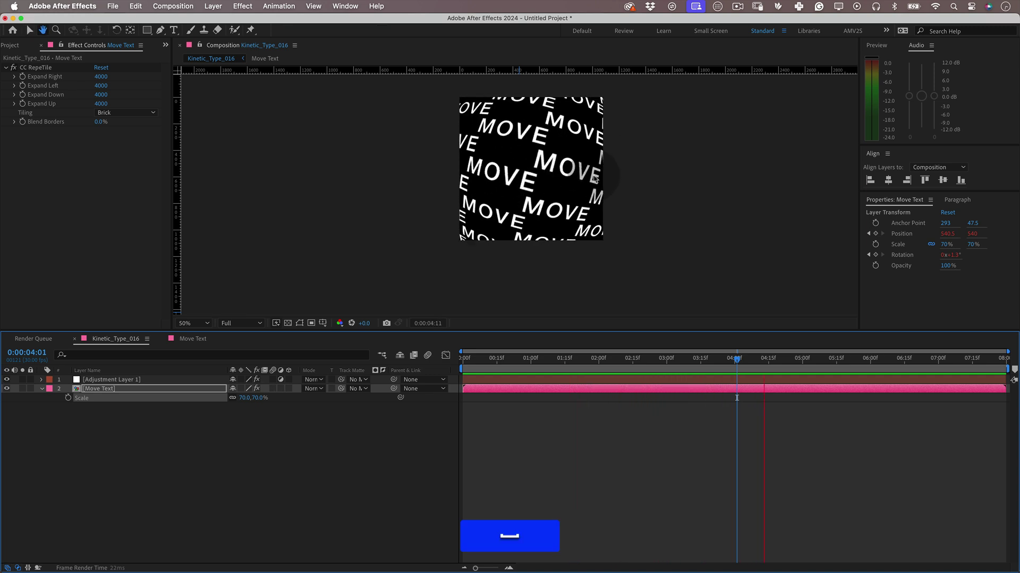
left_click_drag(599, 193, 580, 227)
key("grave")
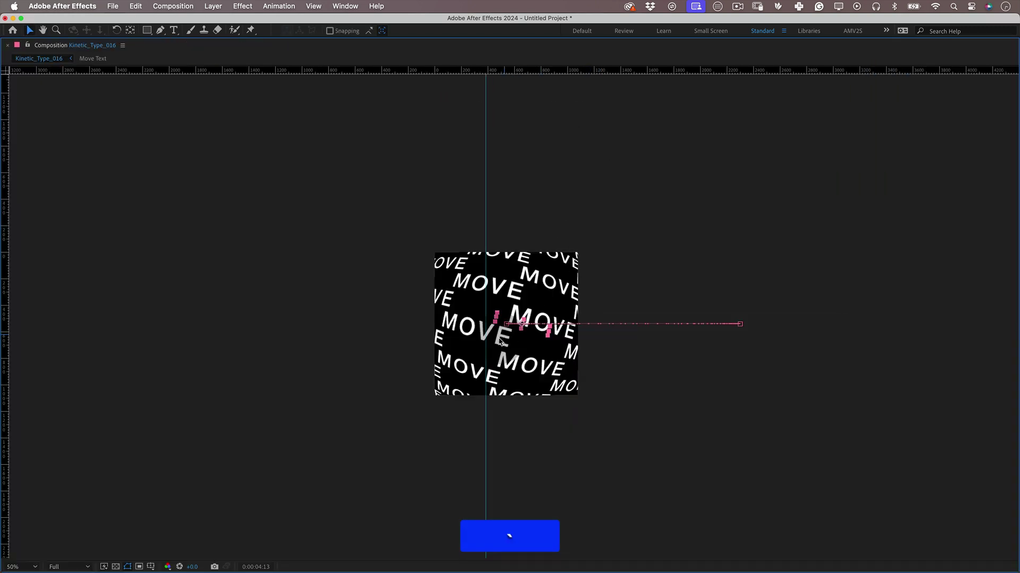
key("grave")
key("grave")
key("z")
left_click(525, 281)
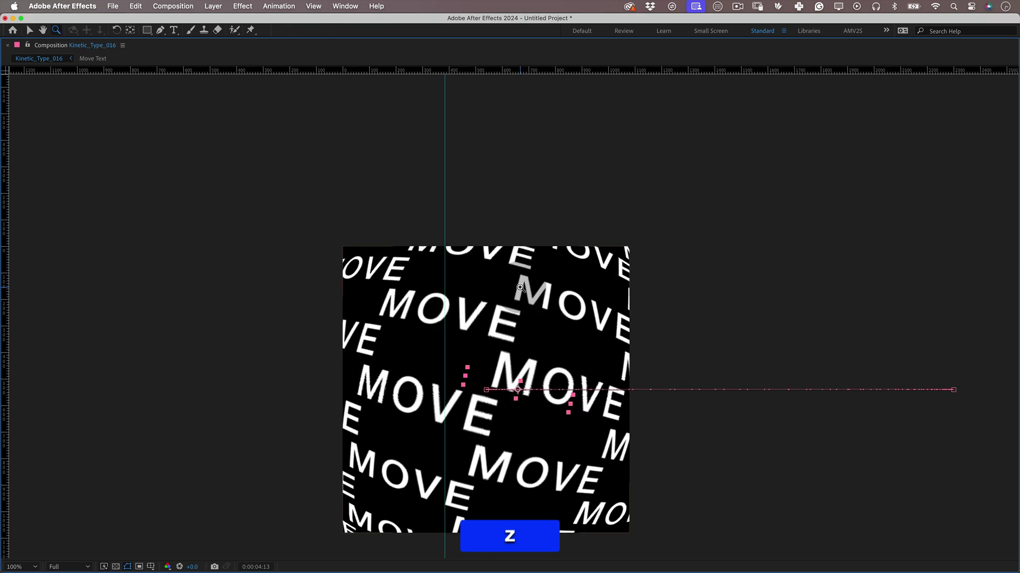
key("space")
left_click_drag(531, 293, 552, 207)
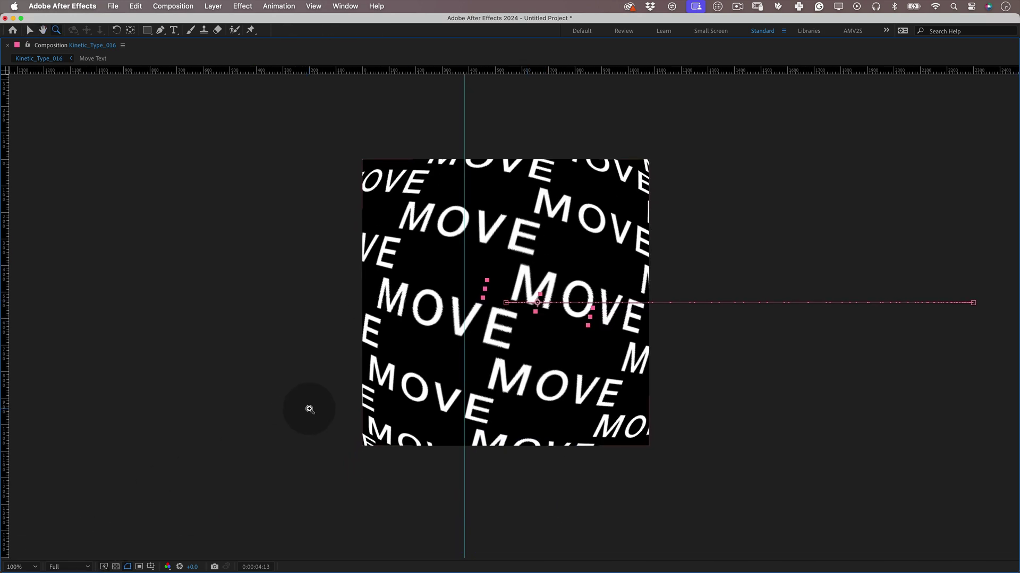
key("0")
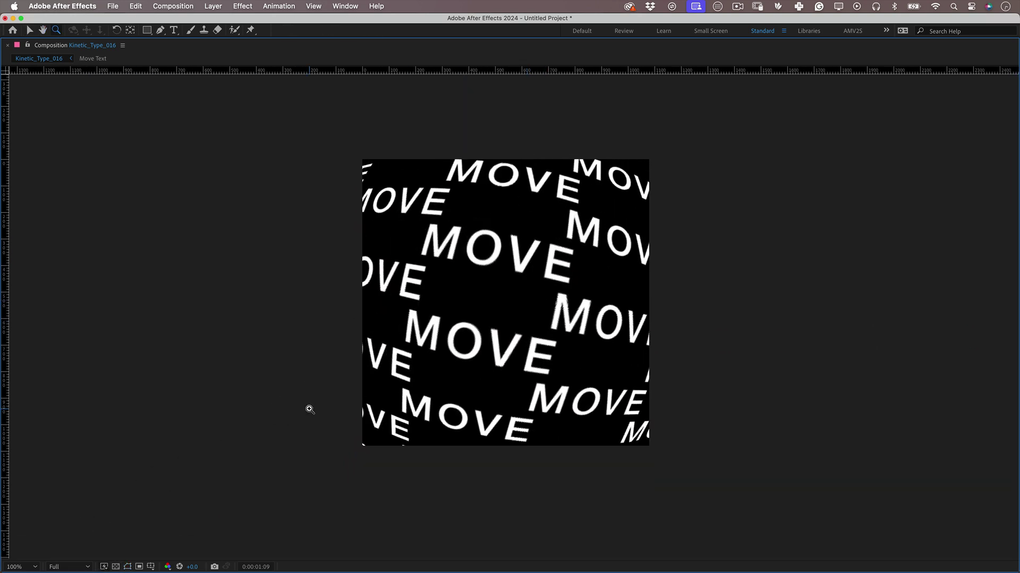